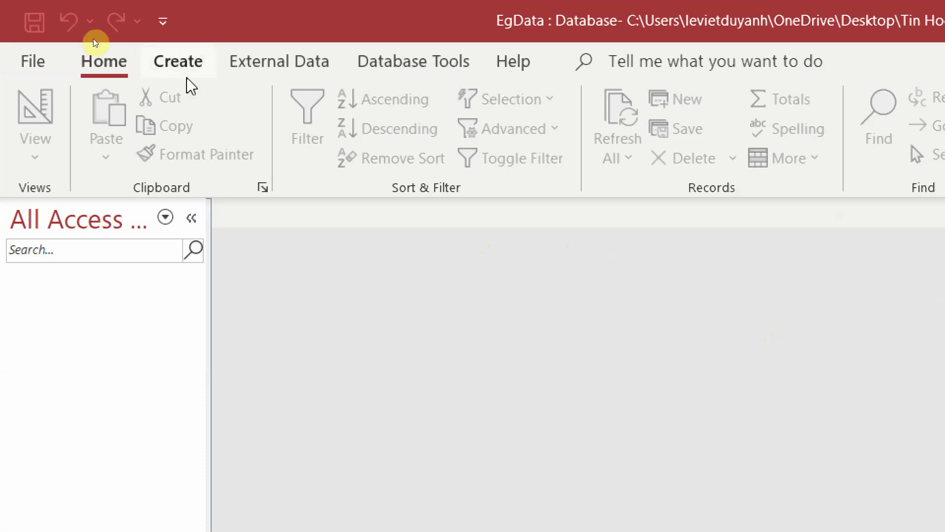
- Create a new blank table in Design view and go to its first Field Name cell
{"action": "left_click", "coordinate": [178, 62]}
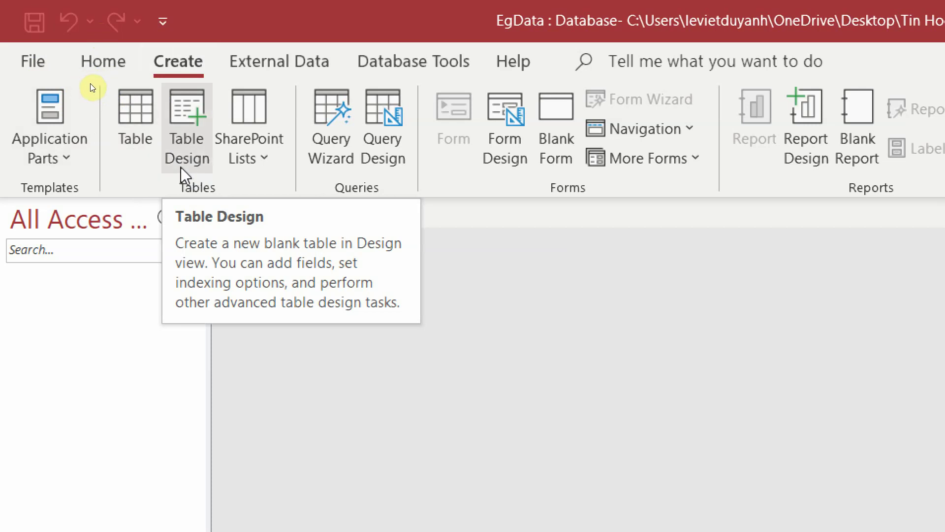
{"action": "left_click", "coordinate": [192, 159]}
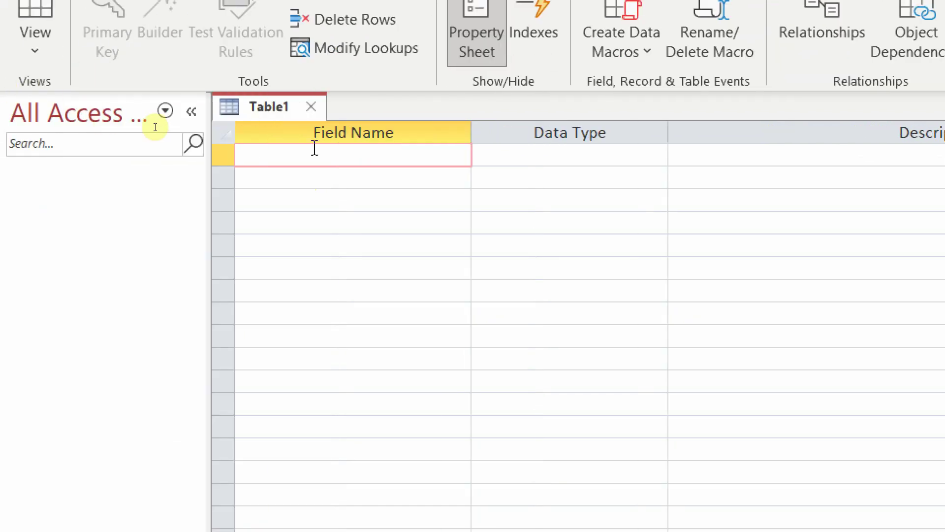
{"action": "left_click", "coordinate": [545, 157]}
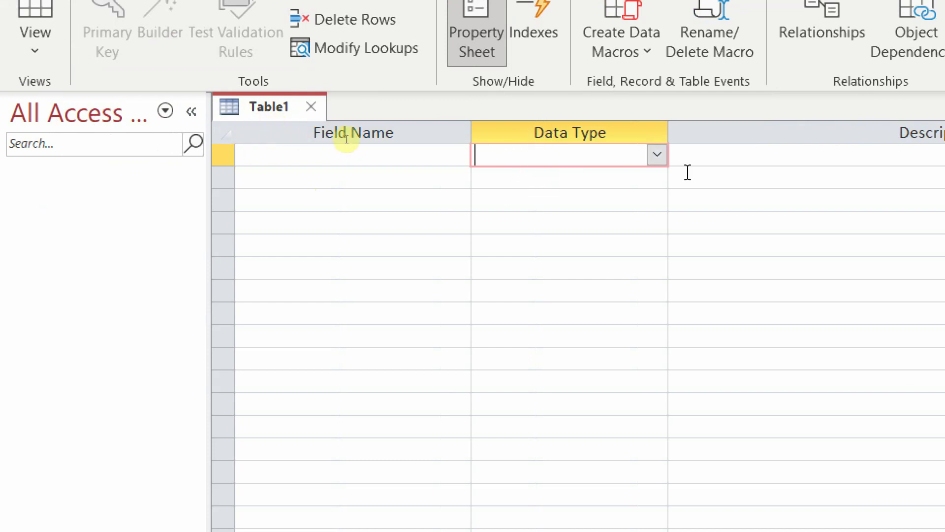
{"action": "left_click", "coordinate": [710, 154]}
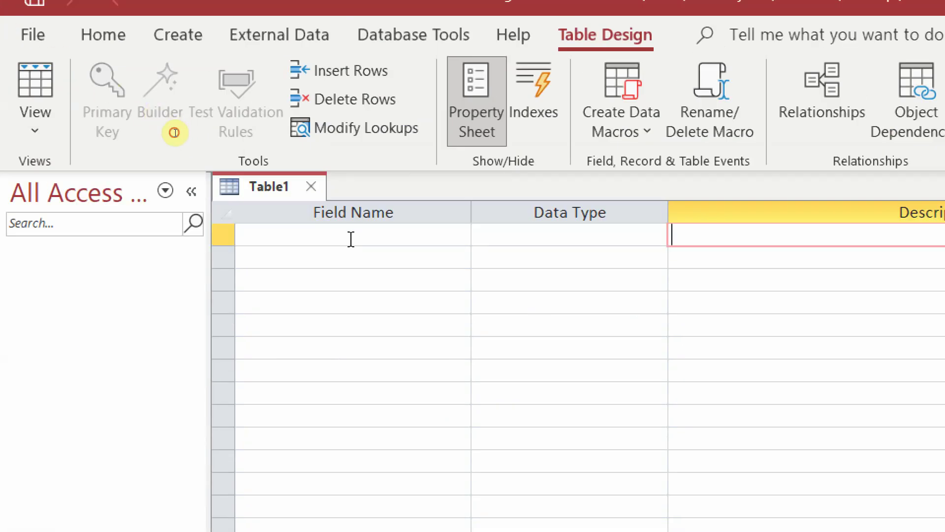
{"action": "left_click", "coordinate": [351, 239]}
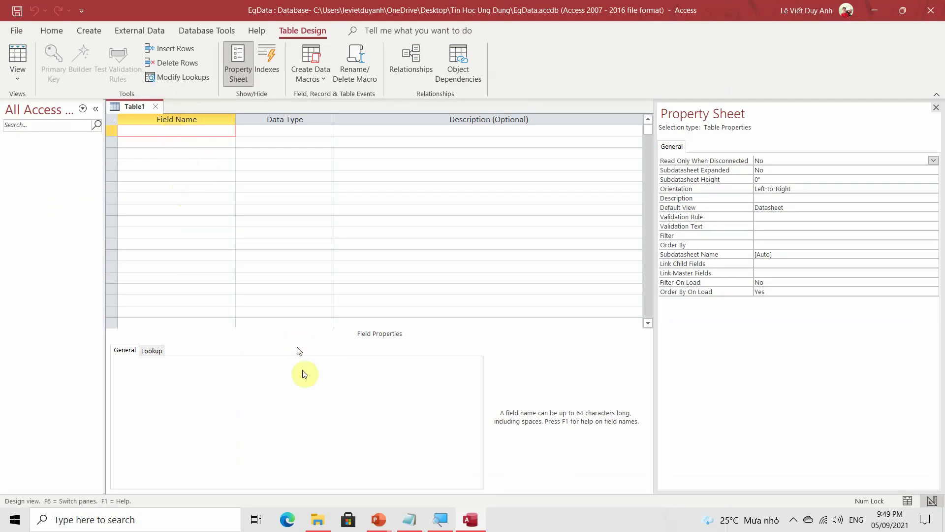
- Switch to the PowerPoint slide on data types to review the Text type, and return to the Access table design
{"action": "key", "text": "alt+Tab"}
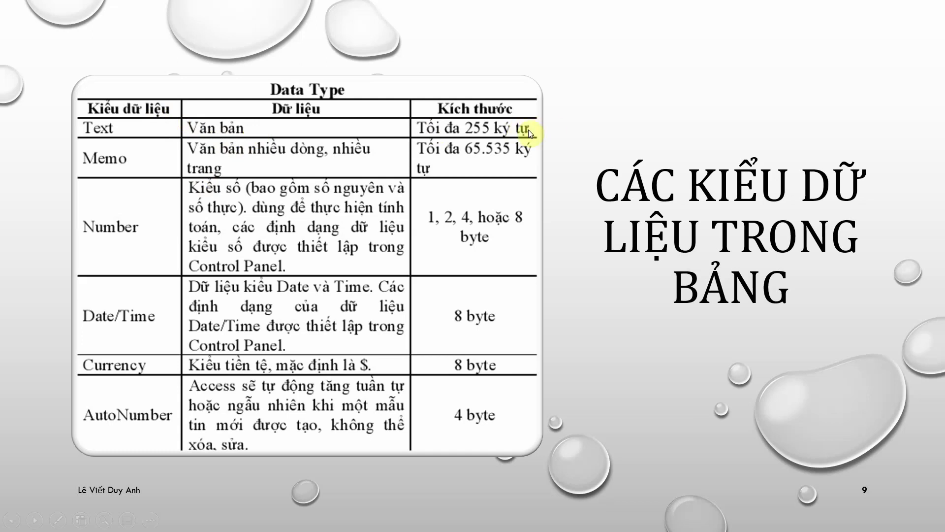
{"action": "key", "text": "alt+Tab"}
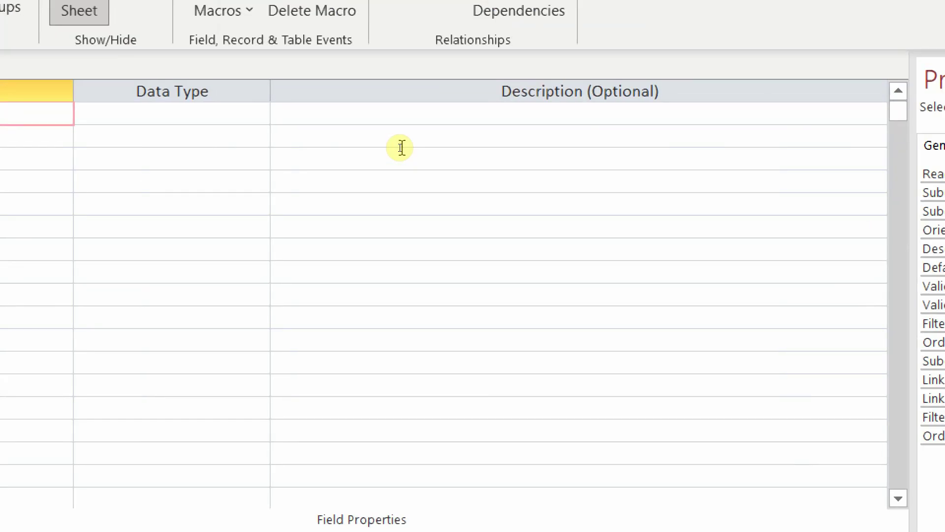
- Add a first field named Text_test with the Short Text data type
{"action": "left_click", "coordinate": [311, 116]}
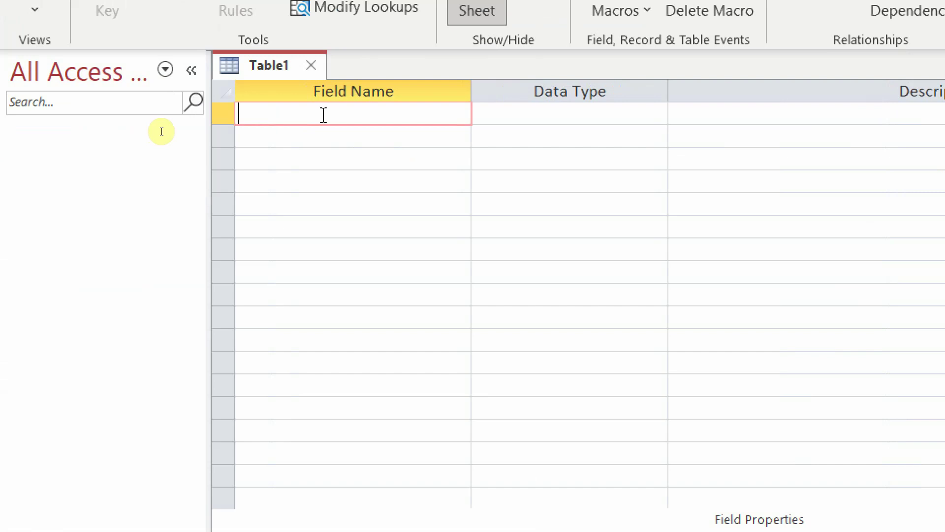
{"action": "type", "text": "Text_tes"}
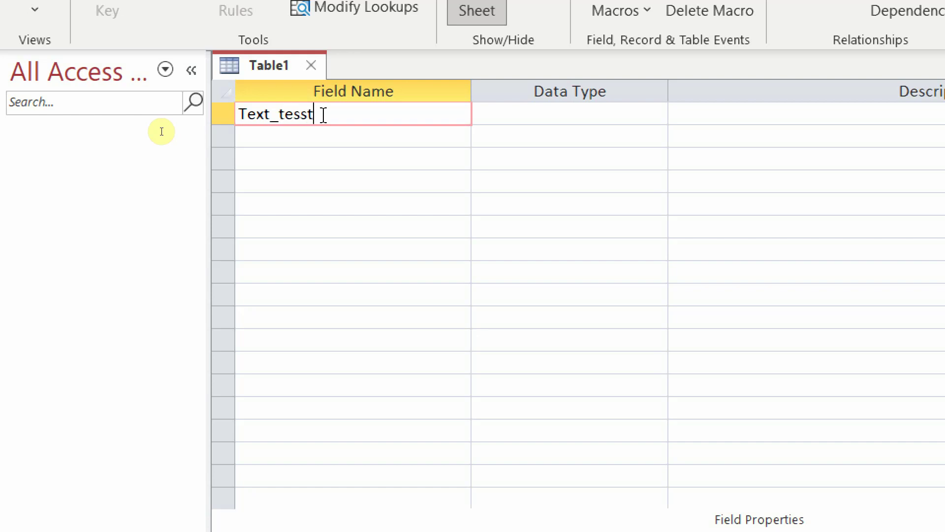
{"action": "type", "text": "st"}
{"action": "key", "text": "BackSpace"}
{"action": "key", "text": "BackSpace"}
{"action": "left_click", "coordinate": [630, 118]}
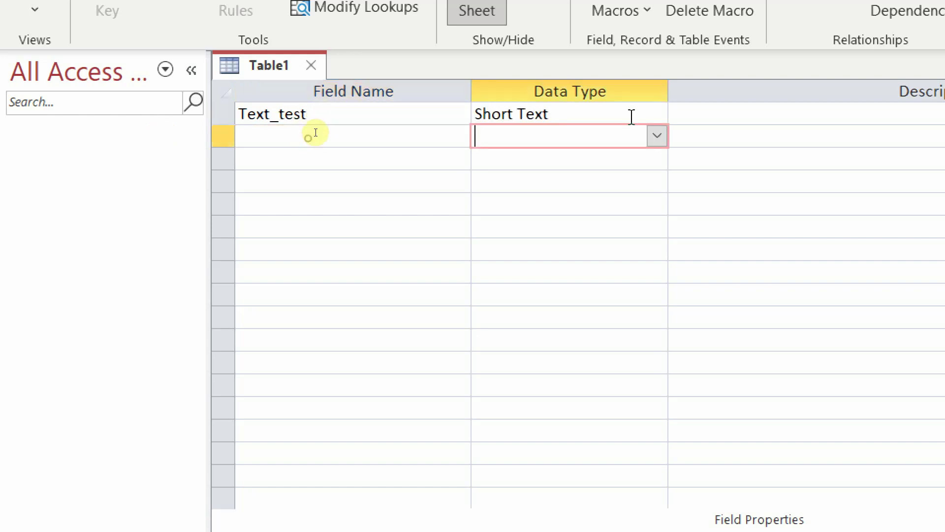
{"action": "left_click", "coordinate": [658, 115]}
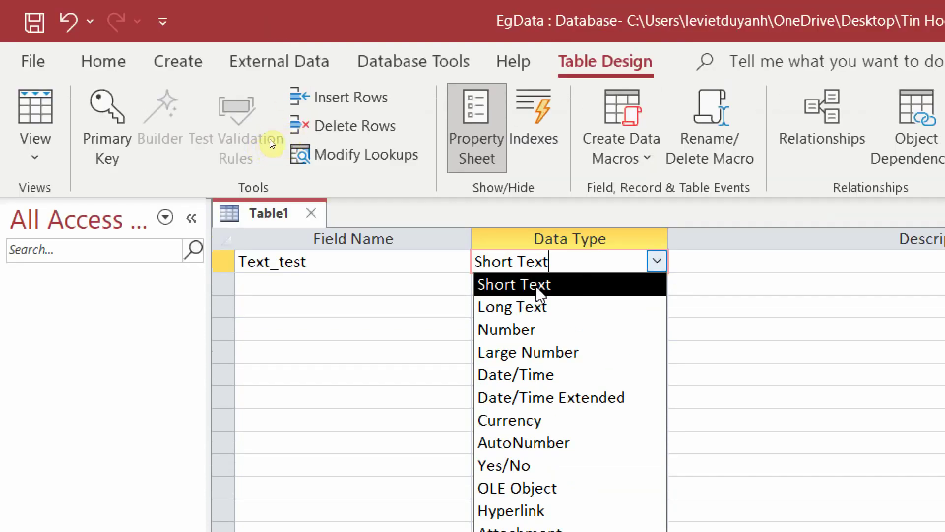
{"action": "left_click", "coordinate": [564, 286]}
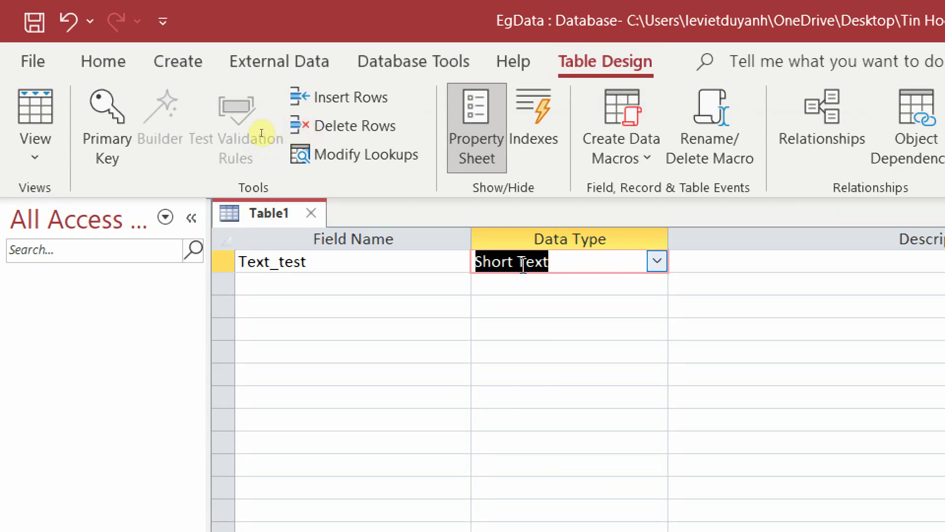
{"action": "left_click", "coordinate": [599, 264]}
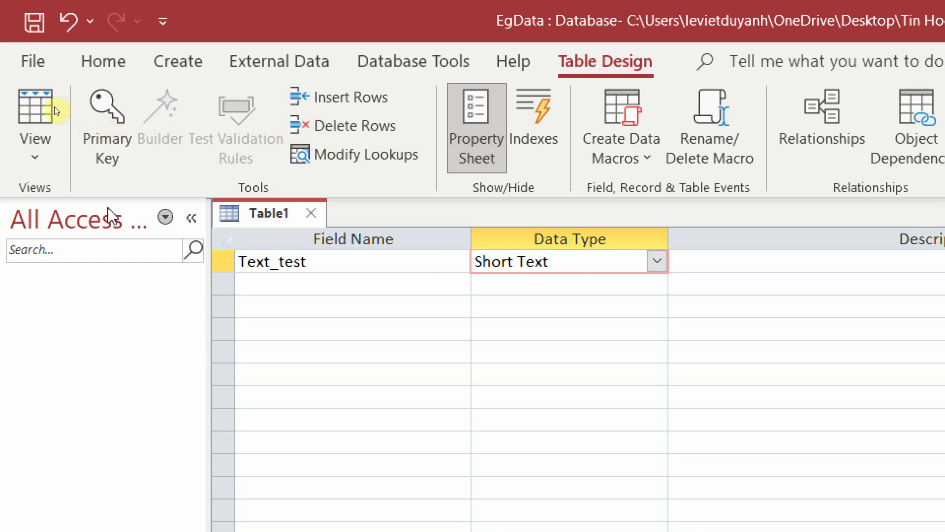
- Make the Text_test field the primary key and save the table as test-datatype
{"action": "left_click", "coordinate": [111, 112]}
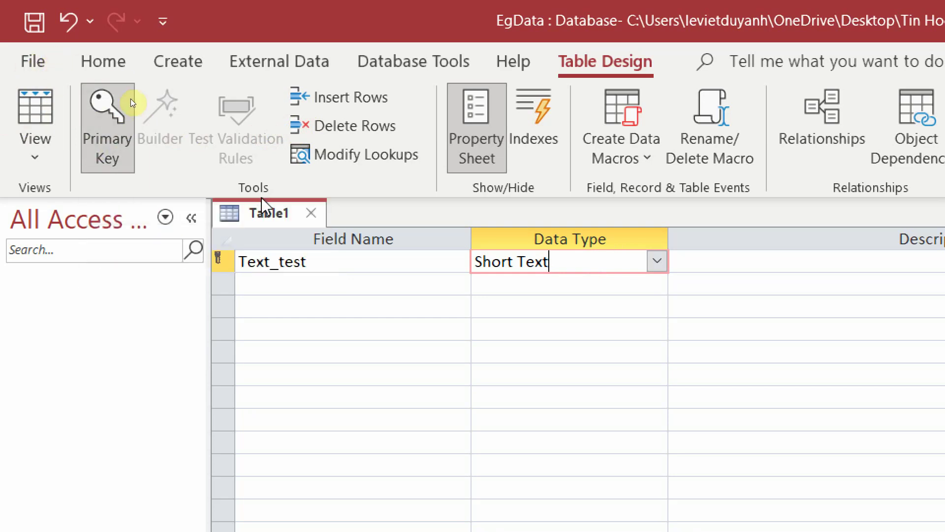
{"action": "right_click", "coordinate": [261, 220]}
{"action": "left_click", "coordinate": [285, 234]}
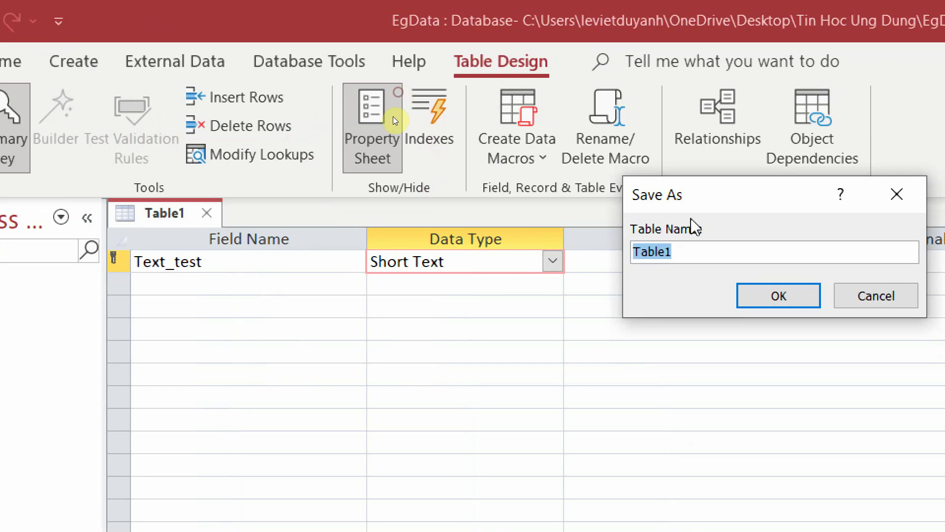
{"action": "type", "text": "test"}
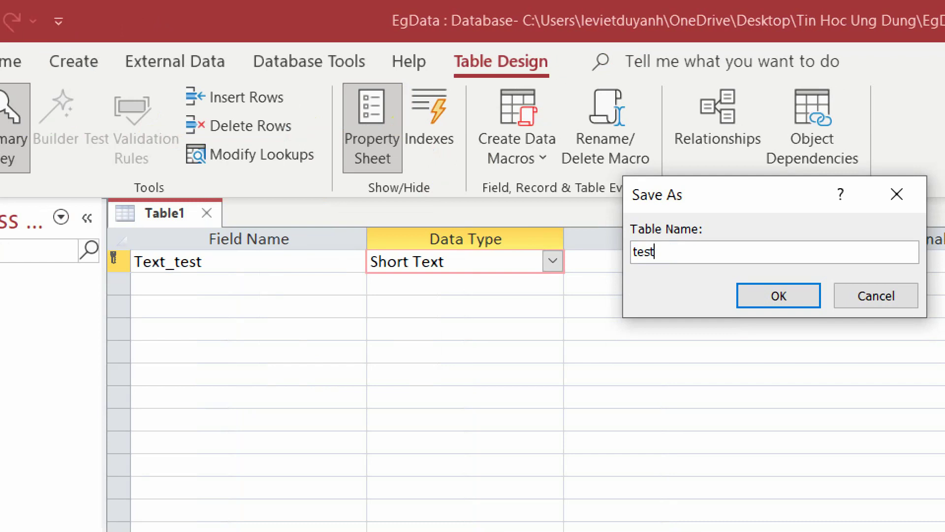
{"action": "type", "text": "-datatype"}
{"action": "left_click", "coordinate": [779, 295]}
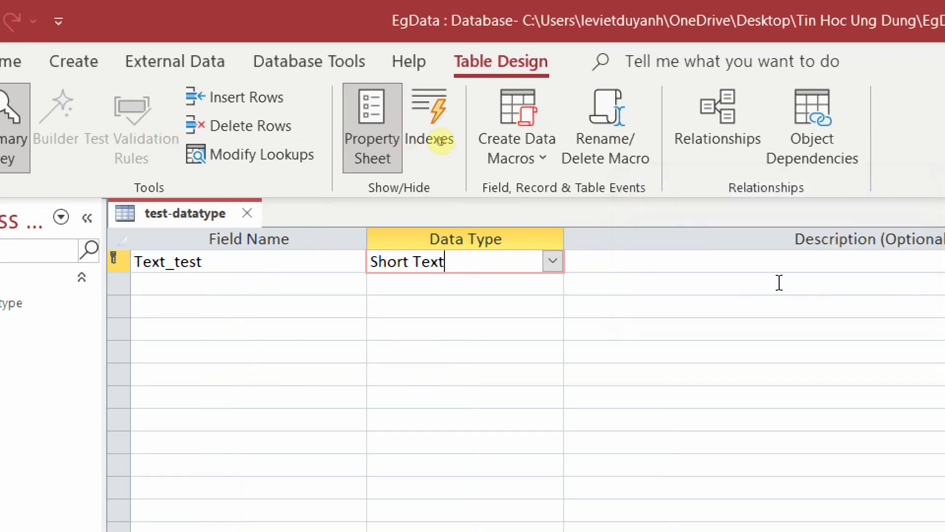
- Switch the table to Datasheet view and enter the records asd, 123 and 123213 in the Text_test column
{"action": "left_click", "coordinate": [45, 107]}
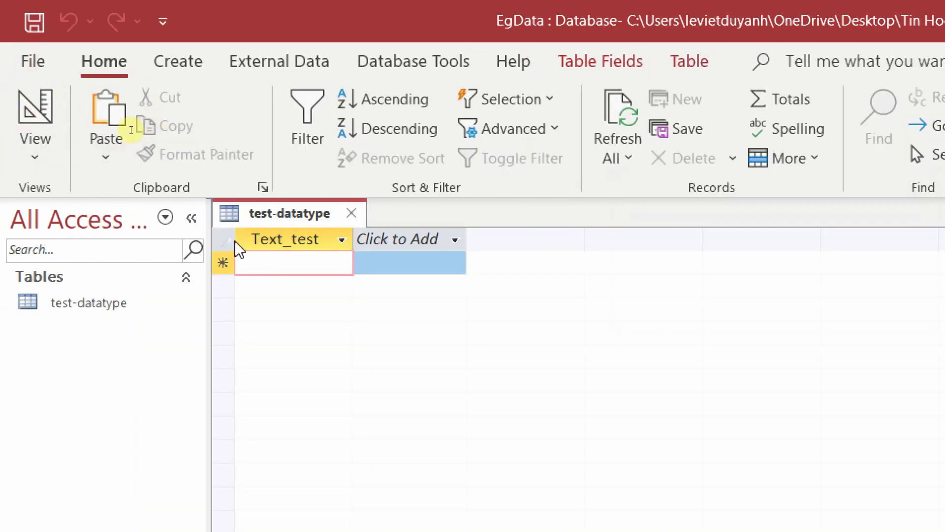
{"action": "type", "text": "asd"}
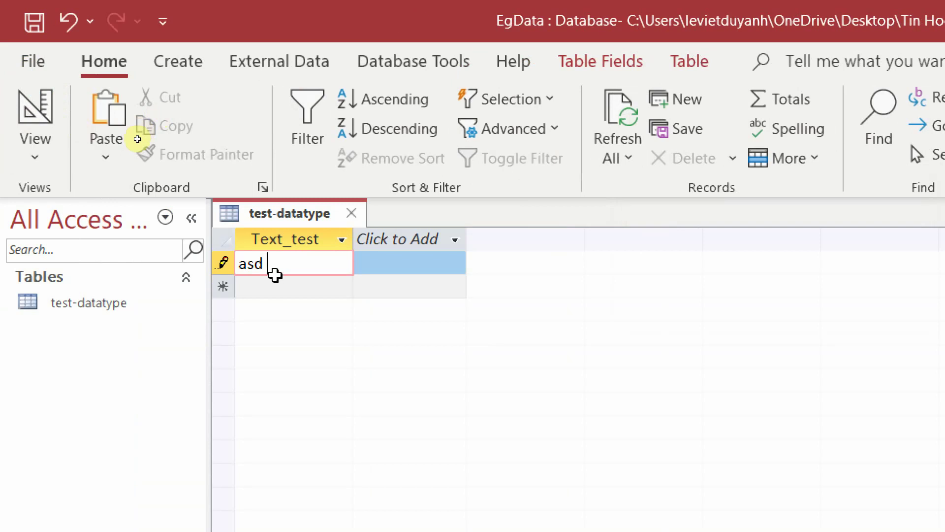
{"action": "left_click", "coordinate": [274, 281]}
{"action": "type", "text": "123"}
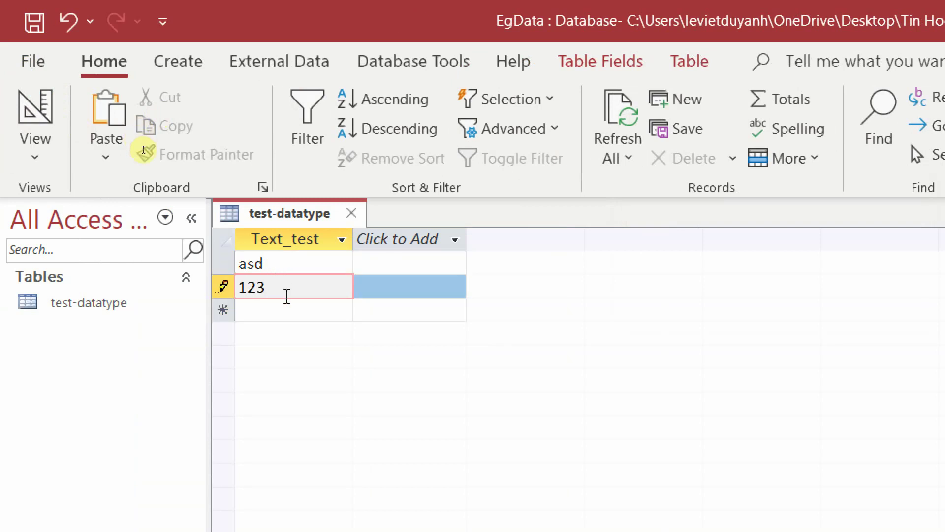
{"action": "left_click", "coordinate": [291, 309]}
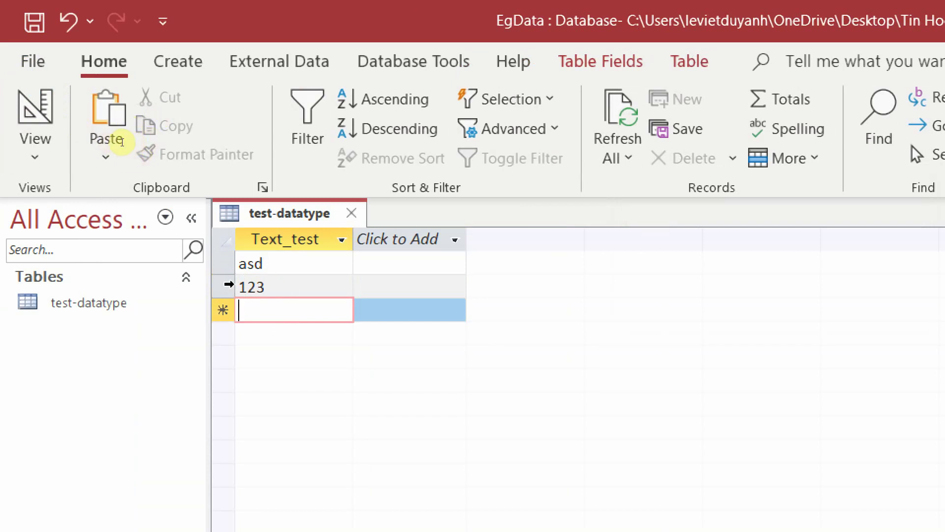
{"action": "left_click", "coordinate": [221, 285]}
{"action": "left_click", "coordinate": [257, 288]}
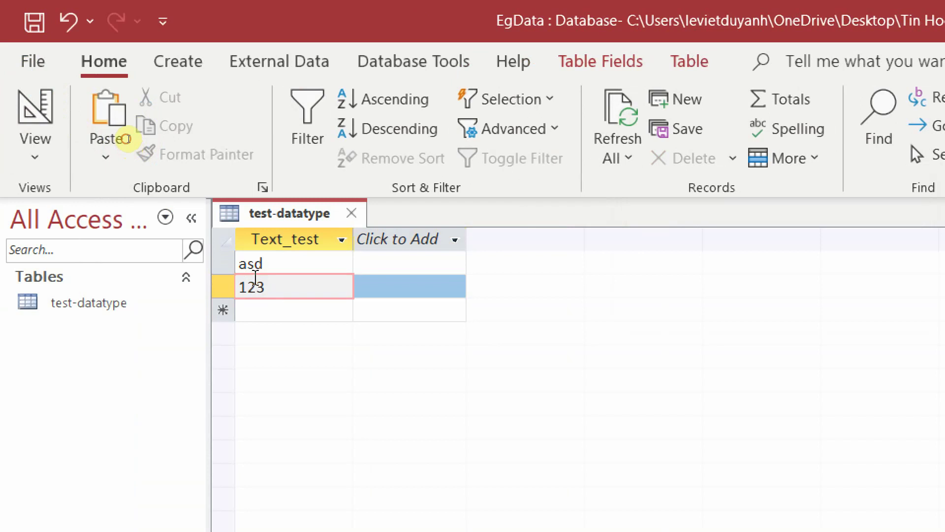
{"action": "key", "text": "F2"}
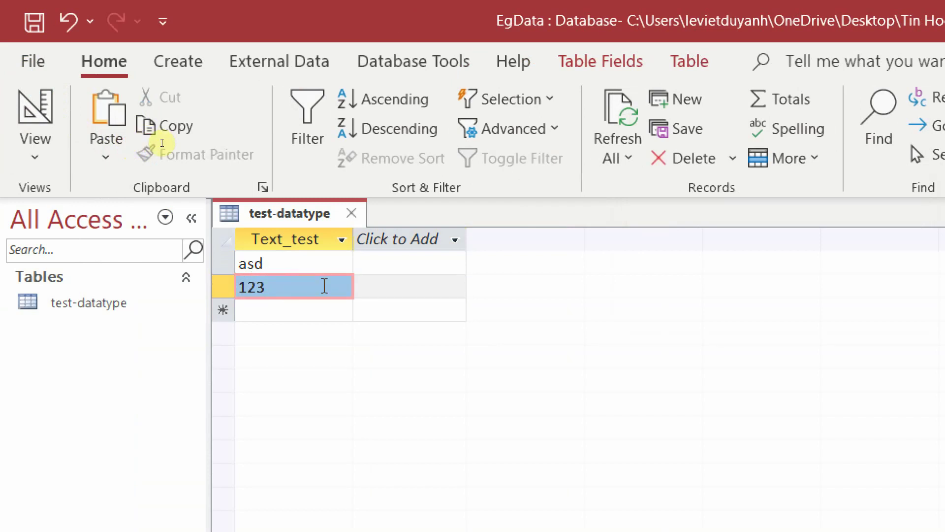
{"action": "left_click", "coordinate": [285, 304]}
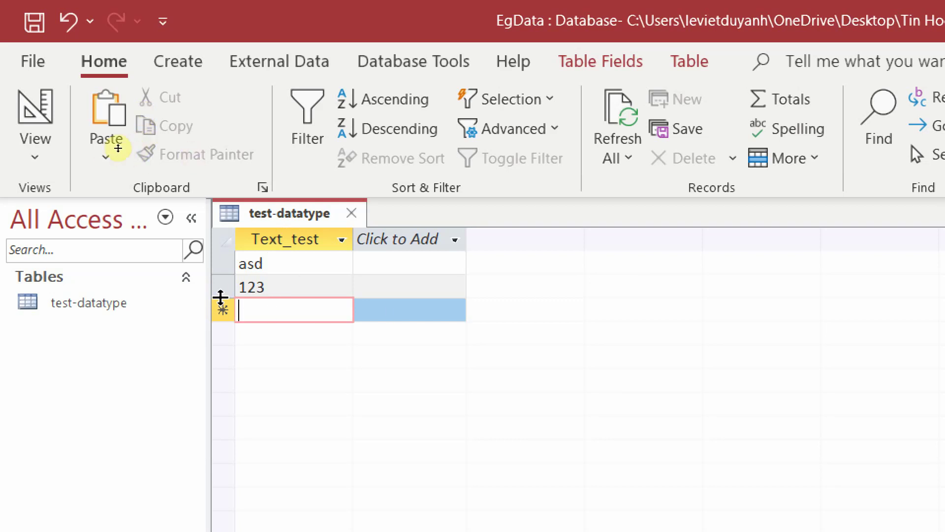
{"action": "type", "text": "123213"}
{"action": "left_click", "coordinate": [315, 333]}
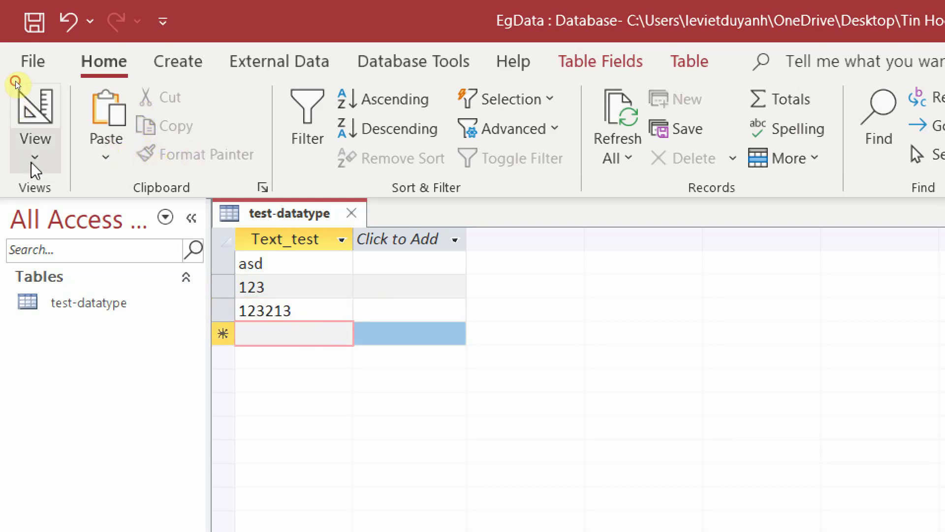
- Return the table to Design view and check the Memo type on the PowerPoint data types slide before coming back to Access
{"action": "left_click", "coordinate": [43, 133]}
{"action": "left_click", "coordinate": [86, 266]}
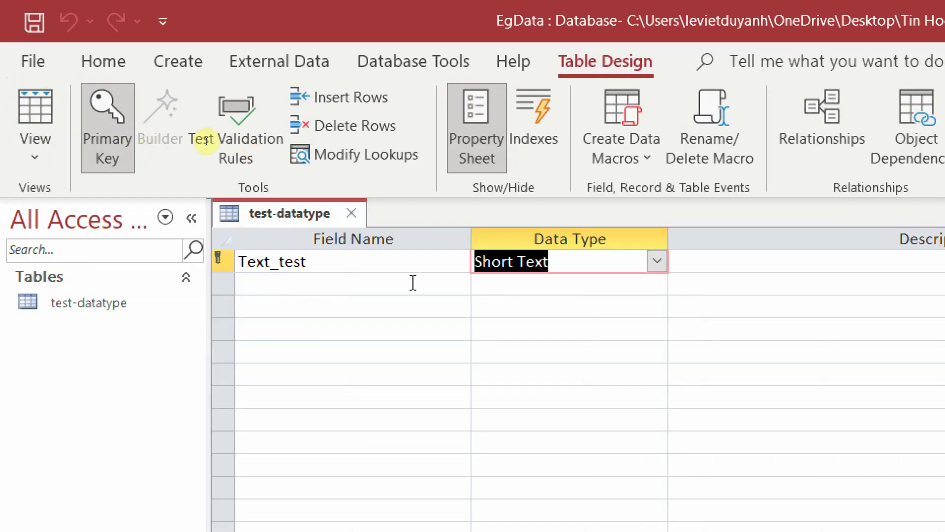
{"action": "key", "text": "alt+Tab"}
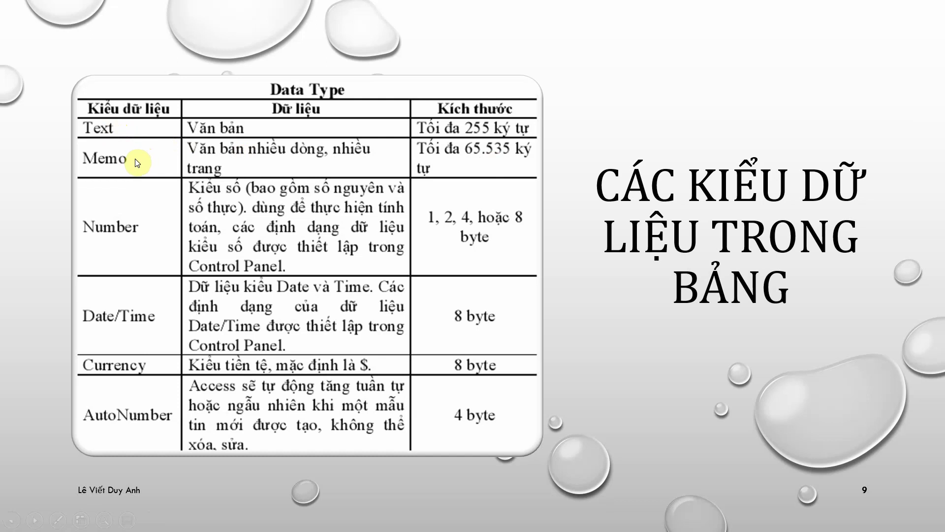
{"action": "key", "text": "alt+Tab"}
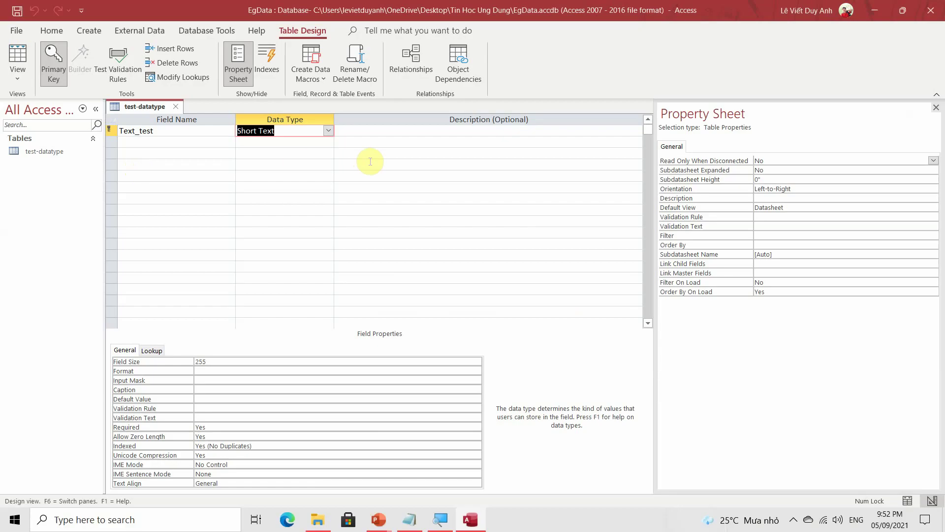
{"action": "key", "text": "super"}
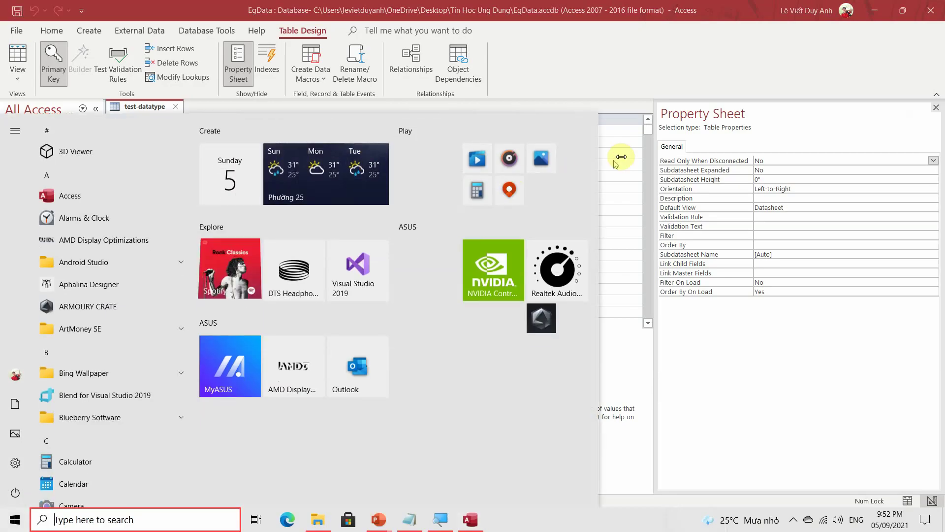
{"action": "left_click", "coordinate": [625, 154]}
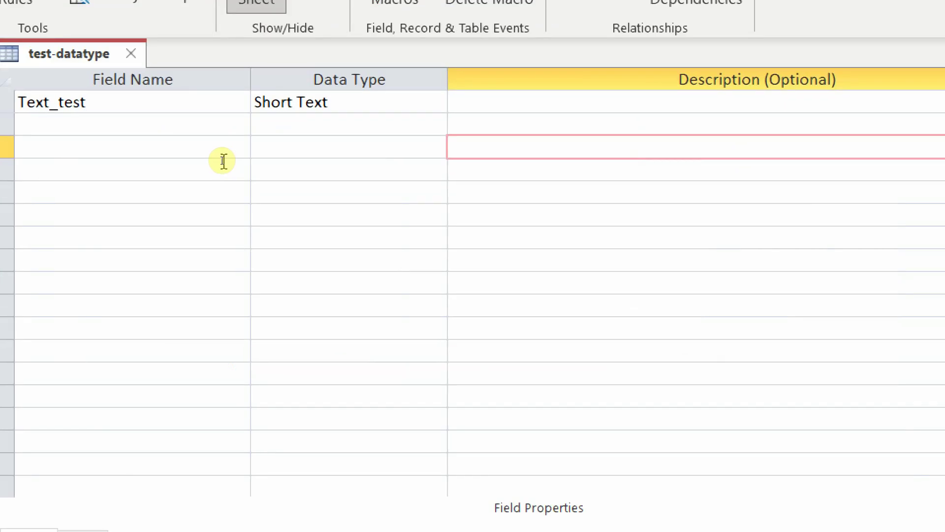
- Add a second field named Memo with the Long Text data type below Text_test
{"action": "left_click", "coordinate": [273, 142]}
{"action": "left_click", "coordinate": [327, 143]}
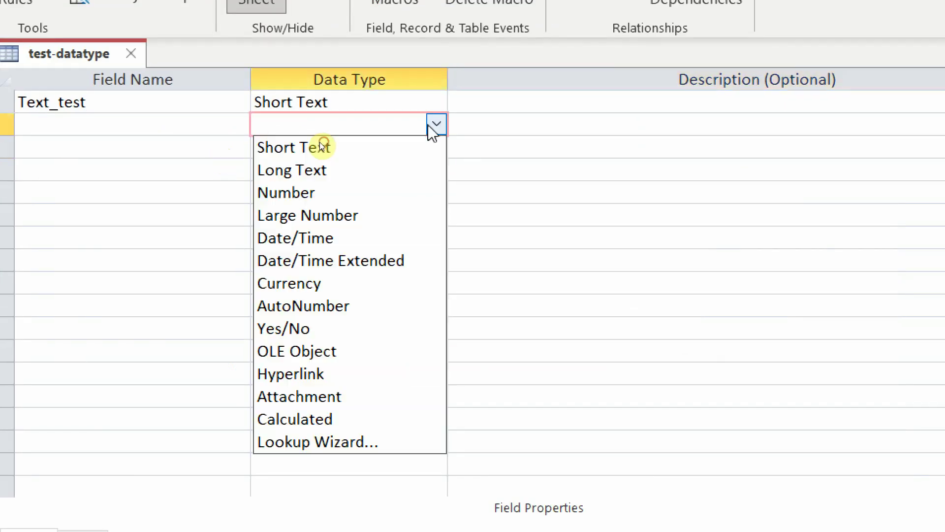
{"action": "left_click", "coordinate": [370, 169]}
{"action": "left_click", "coordinate": [167, 129]}
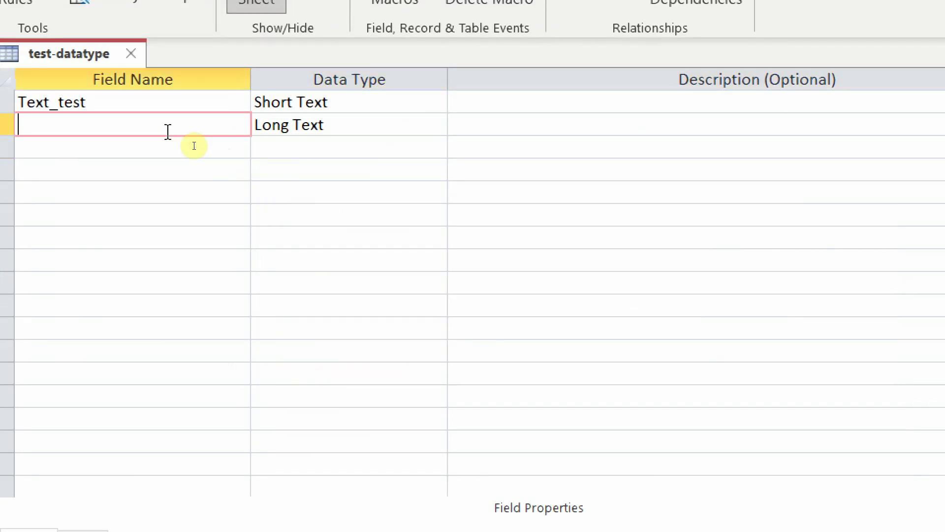
{"action": "type", "text": "Memo"}
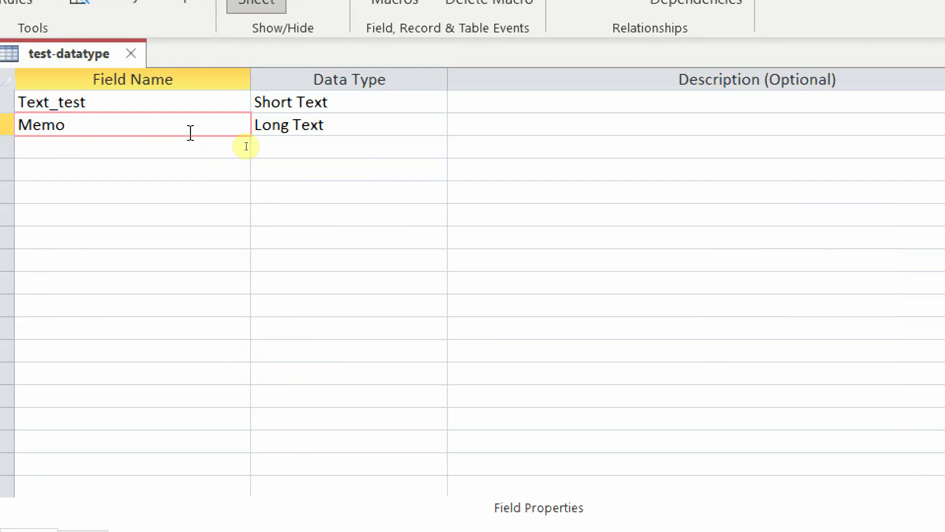
{"action": "left_click", "coordinate": [326, 124]}
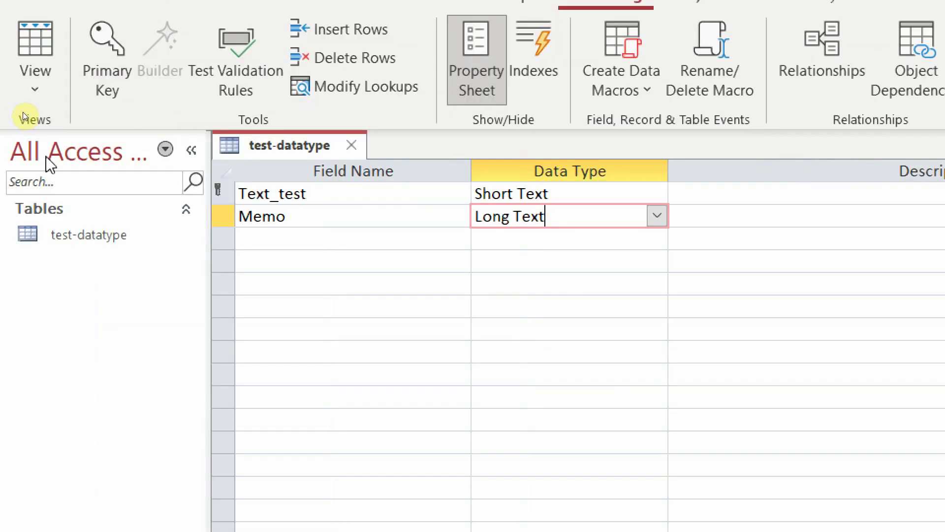
{"action": "right_click", "coordinate": [271, 147]}
{"action": "key", "text": "Escape"}
{"action": "left_click", "coordinate": [561, 194]}
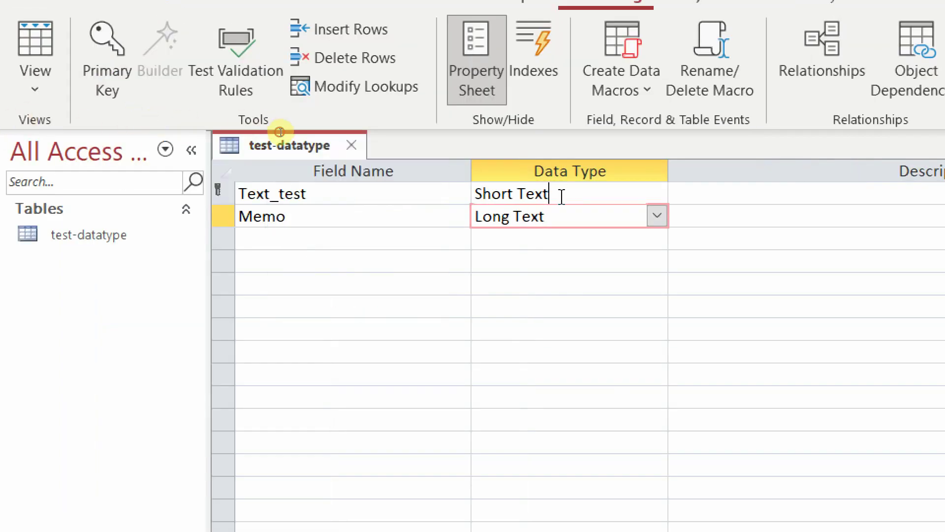
- Switch the table to Datasheet view and enter adasd in the Memo field of record 123
{"action": "left_click", "coordinate": [24, 47]}
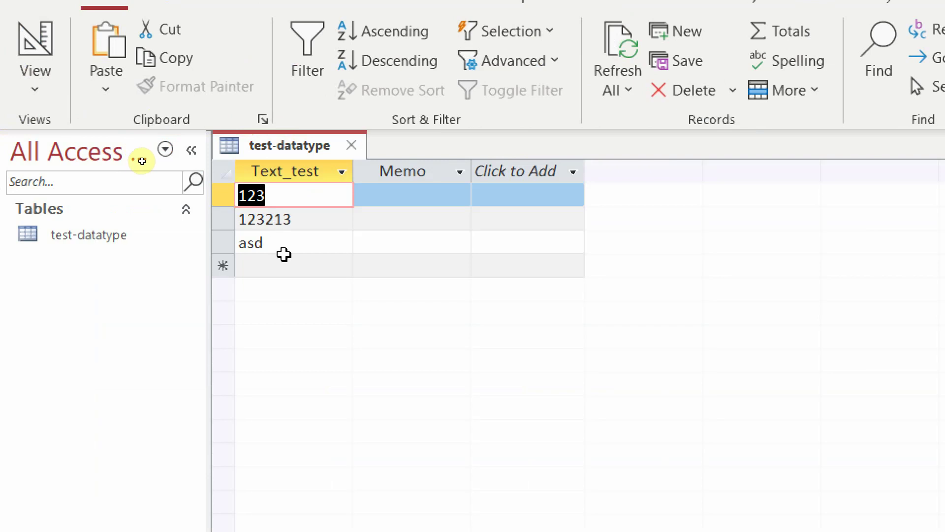
{"action": "left_click", "coordinate": [413, 197]}
{"action": "type", "text": "adasd"}
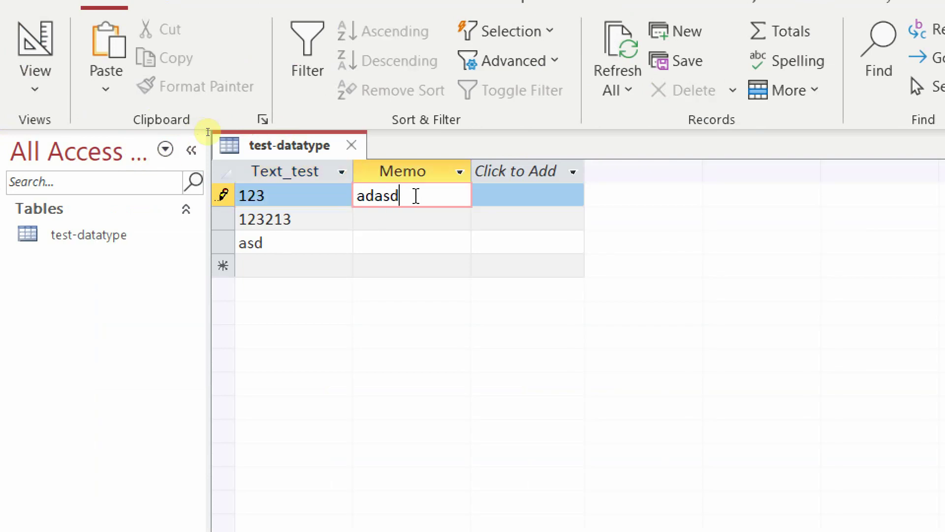
{"action": "key", "text": "Tab"}
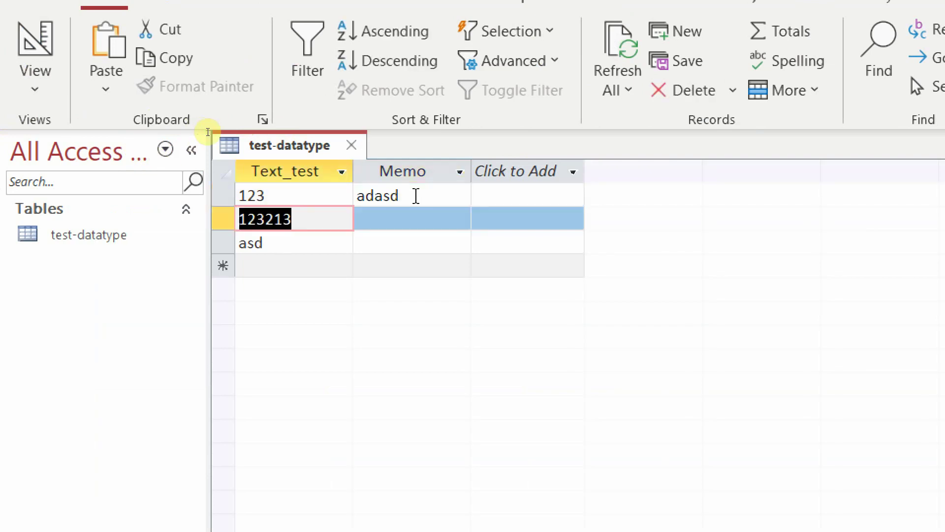
- Enter adasdadasd, adasd and sadasd as three separate lines in the Memo field of record 123213
{"action": "left_click", "coordinate": [390, 224]}
{"action": "type", "text": "adasd"}
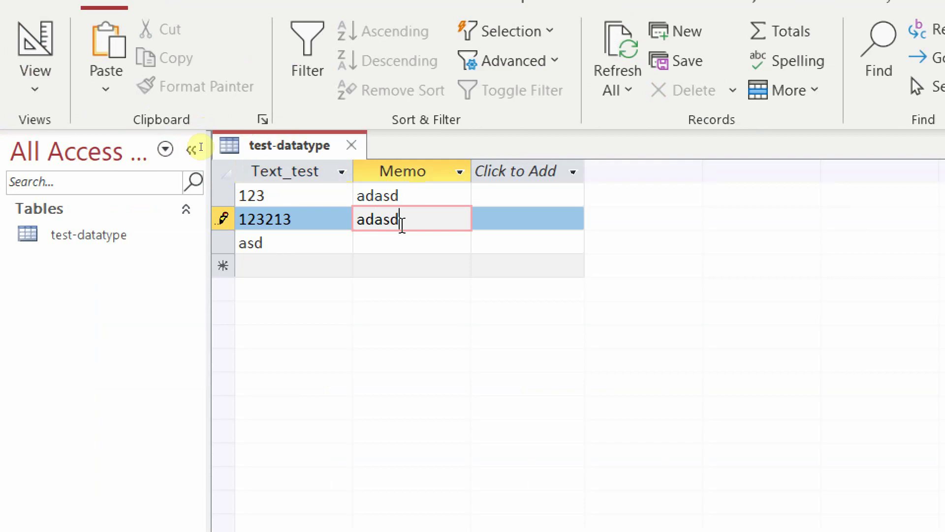
{"action": "key", "text": "shift+Return"}
{"action": "type", "text": "adasd"}
{"action": "key", "text": "shift+Return"}
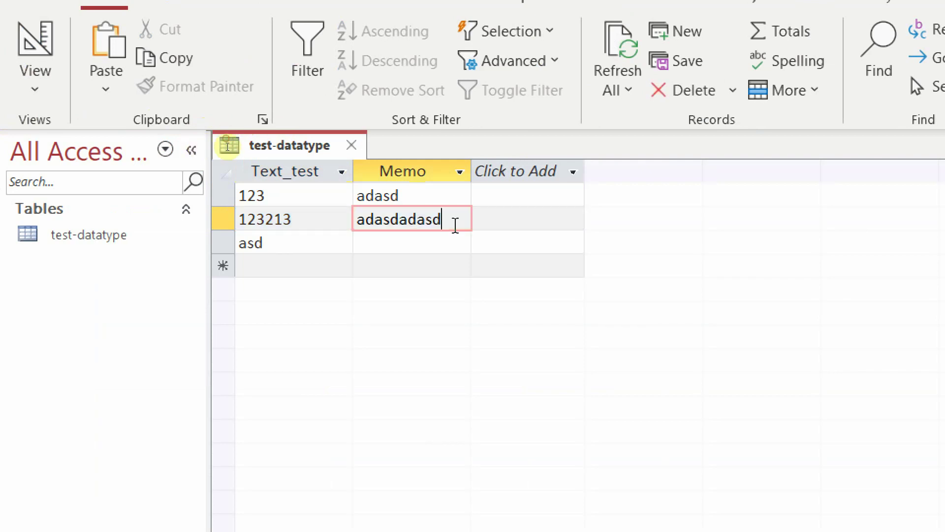
{"action": "key", "text": "F2"}
{"action": "key", "text": "F2"}
{"action": "key", "text": "BackSpace"}
{"action": "key", "text": "BackSpace"}
{"action": "key", "text": "BackSpace"}
{"action": "key", "text": "BackSpace"}
{"action": "key", "text": "BackSpace"}
{"action": "key", "text": "BackSpace"}
{"action": "key", "text": "BackSpace"}
{"action": "key", "text": "BackSpace"}
{"action": "key", "text": "BackSpace"}
{"action": "key", "text": "BackSpace"}
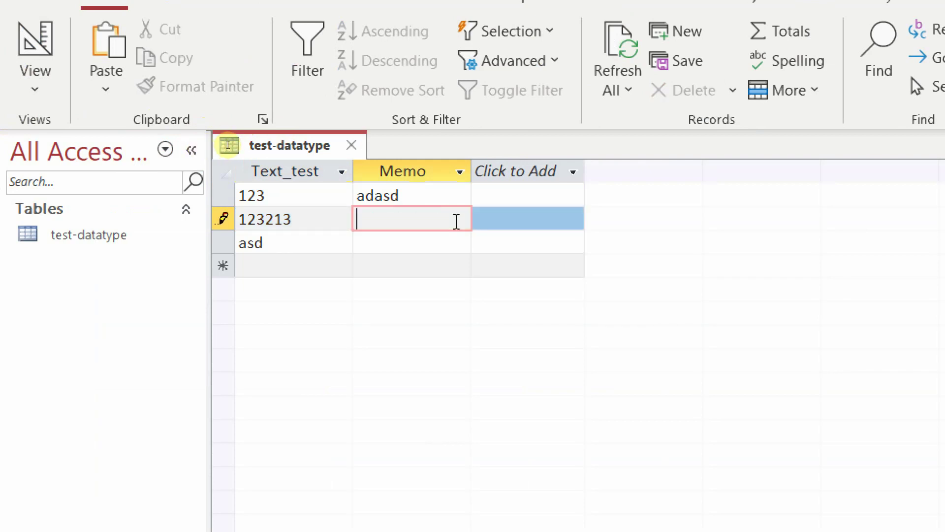
{"action": "type", "text": "adasd"}
{"action": "key", "text": "Home"}
{"action": "type", "text": "s"}
{"action": "key", "text": "Escape"}
{"action": "left_click", "coordinate": [428, 243]}
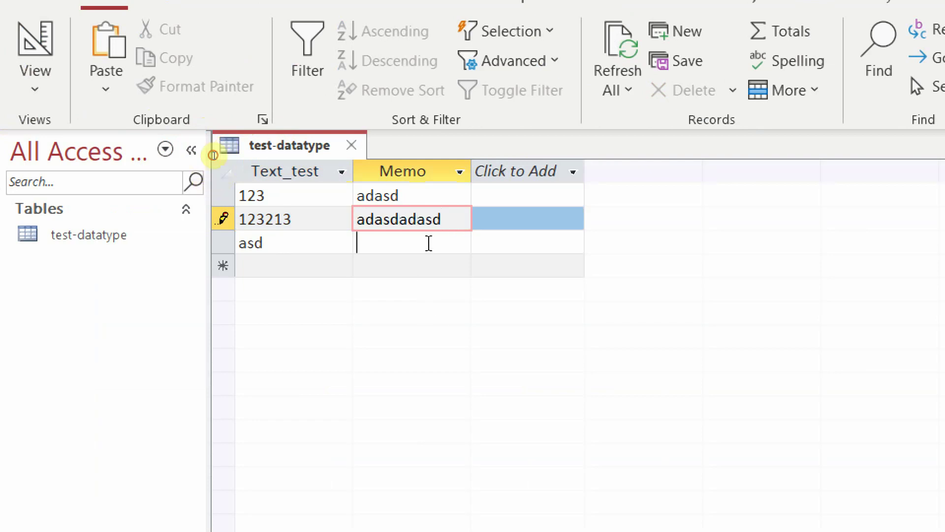
- Increase the datasheet row height to fit three lines and add a line break at the end of record 123213's Memo text
{"action": "left_click", "coordinate": [235, 219]}
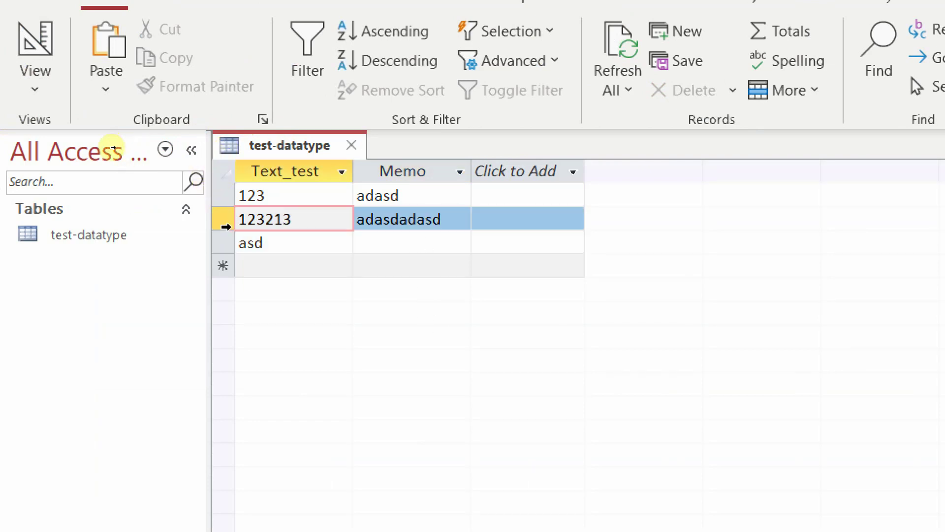
{"action": "left_click_drag", "start_coordinate": [217, 230], "coordinate": [219, 281]}
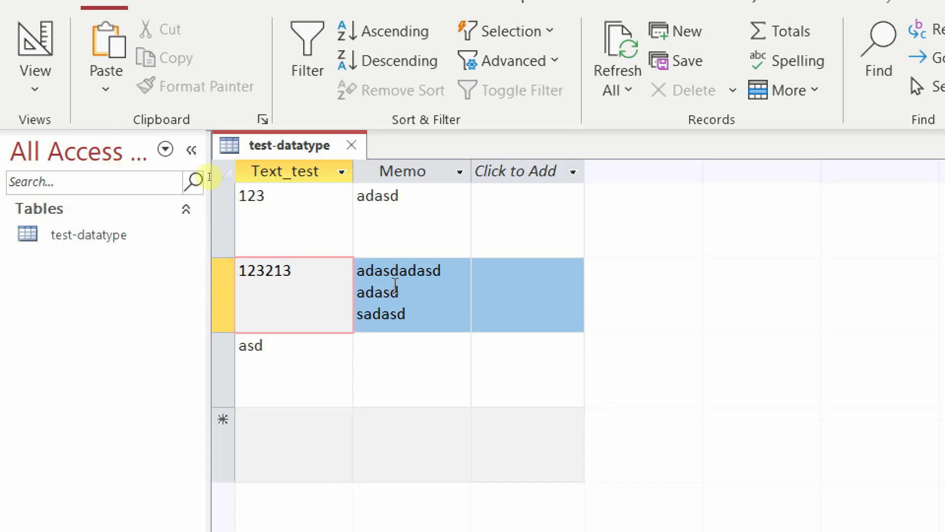
{"action": "left_click", "coordinate": [440, 282]}
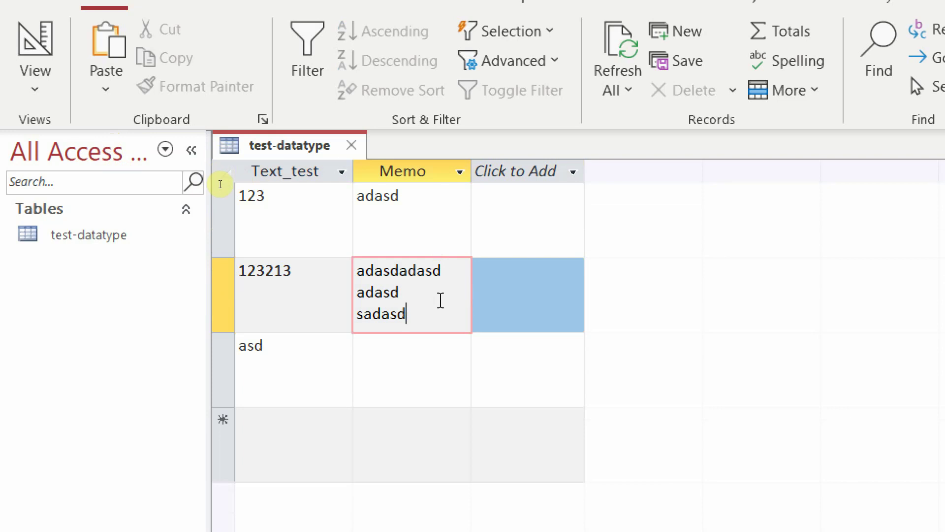
{"action": "key", "text": "ctrl+Return"}
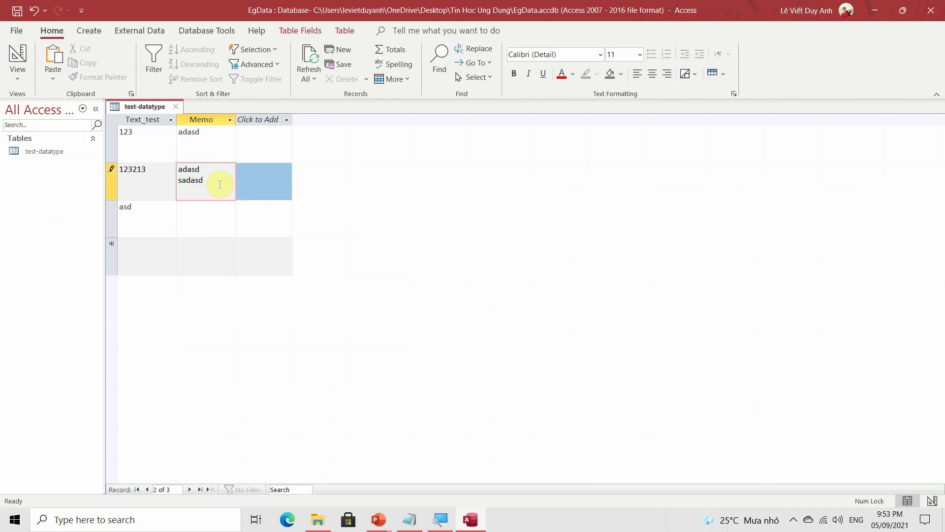
- Switch to Notepad, move its window clear of the table and write the heading =====Kiểu dữ liệu====
{"action": "left_click", "coordinate": [409, 520]}
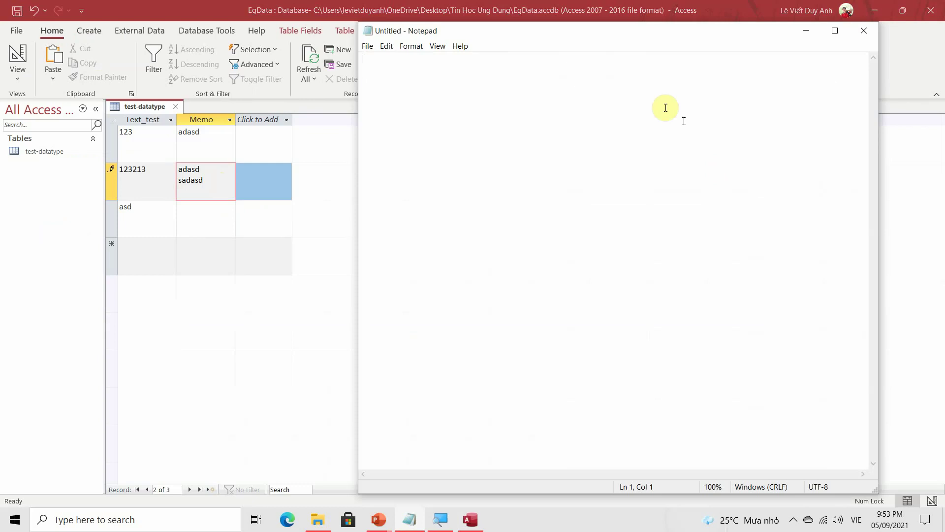
{"action": "left_click_drag", "start_coordinate": [595, 39], "coordinate": [664, 89]}
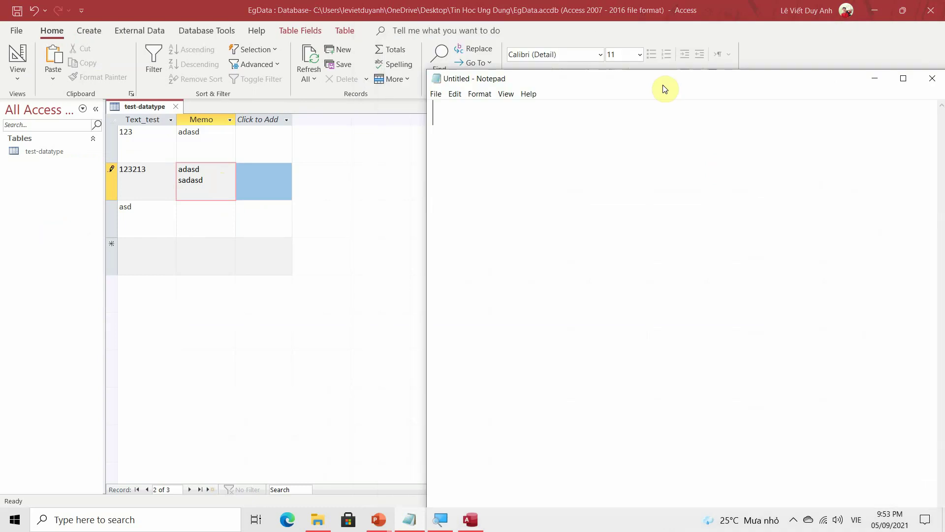
{"action": "type", "text": "====="}
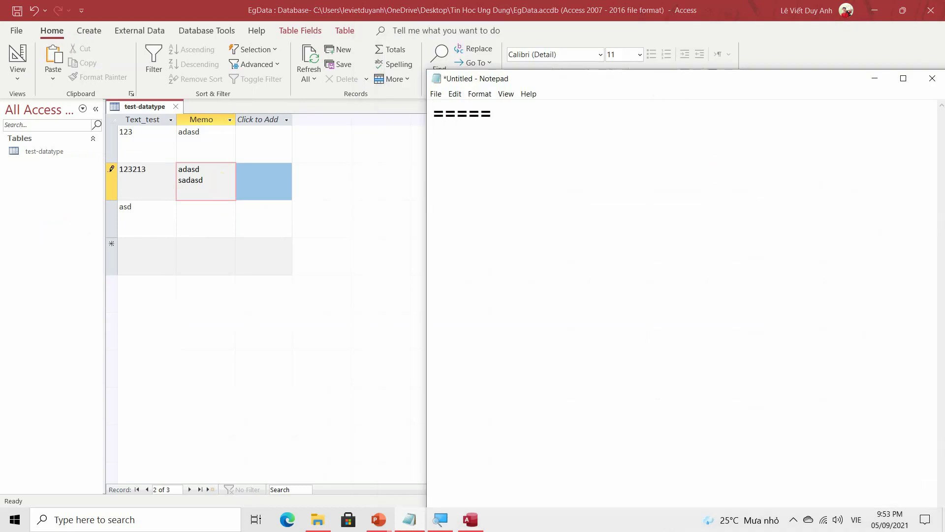
{"action": "type", "text": "Kiểu "}
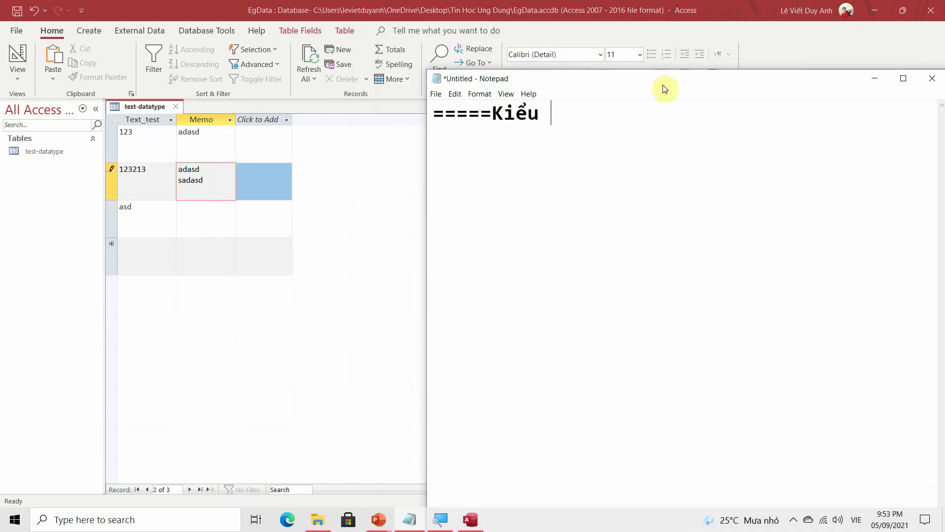
{"action": "type", "text": "dữ liêu"}
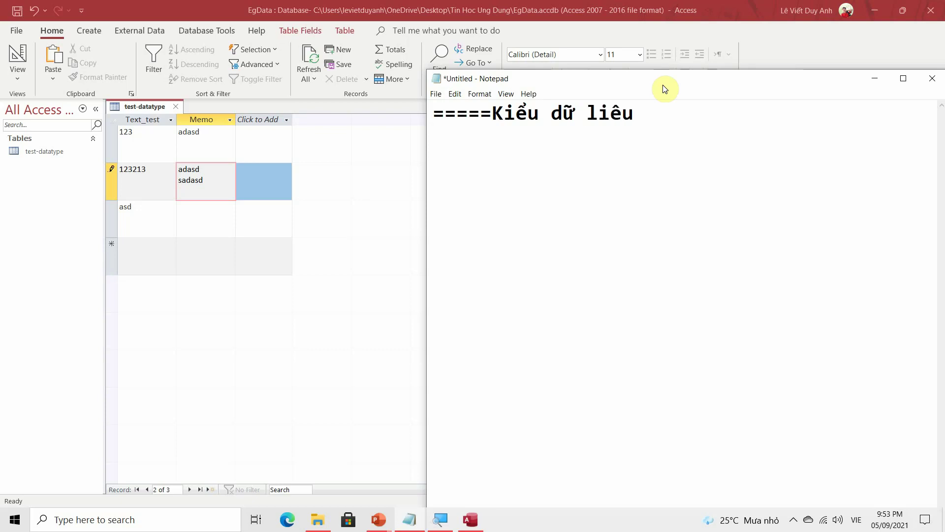
{"action": "type", "text": "j ===="}
{"action": "key", "text": "Left"}
{"action": "key", "text": "Left"}
{"action": "key", "text": "Left"}
{"action": "key", "text": "Left"}
{"action": "key", "text": "BackSpace"}
{"action": "key", "text": "Return"}
- Add the line "text ==> short Text" below the heading in the notes
{"action": "type", "text": "text"}
{"action": "key", "text": "BackSpace"}
{"action": "type", "text": "x"}
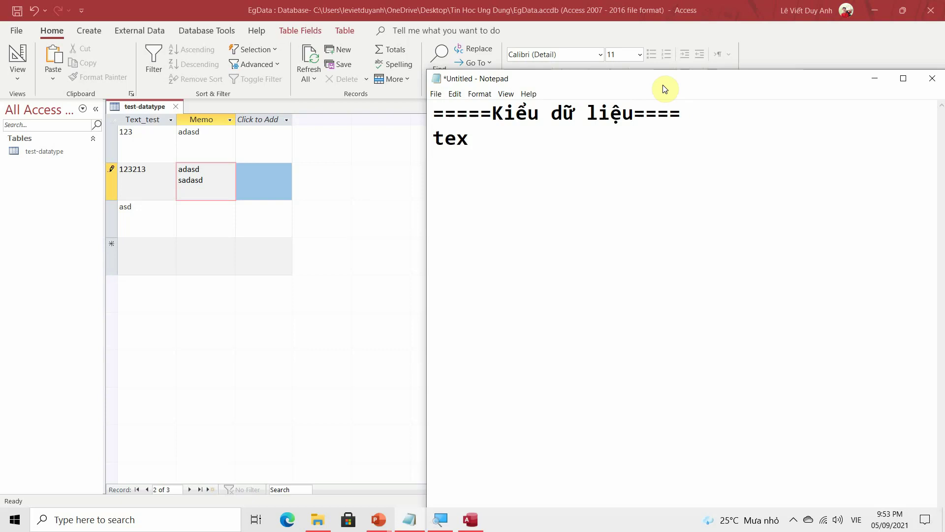
{"action": "type", "text": "t ==> shor"}
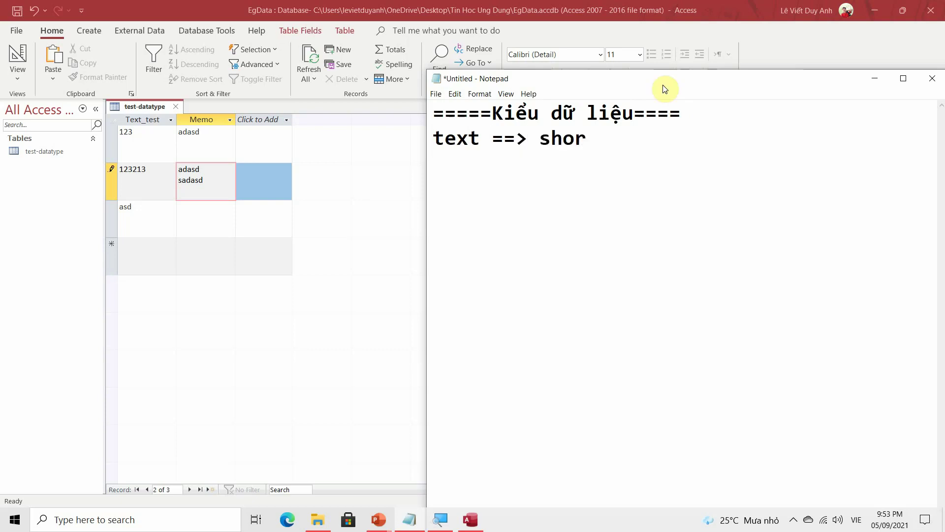
{"action": "type", "text": "tt"}
{"action": "key", "text": "BackSpace"}
{"action": "type", "text": "Text"}
{"action": "key", "text": "Return"}
- Add the line "memo ==> Long Text." below the text line
{"action": "type", "text": "me"}
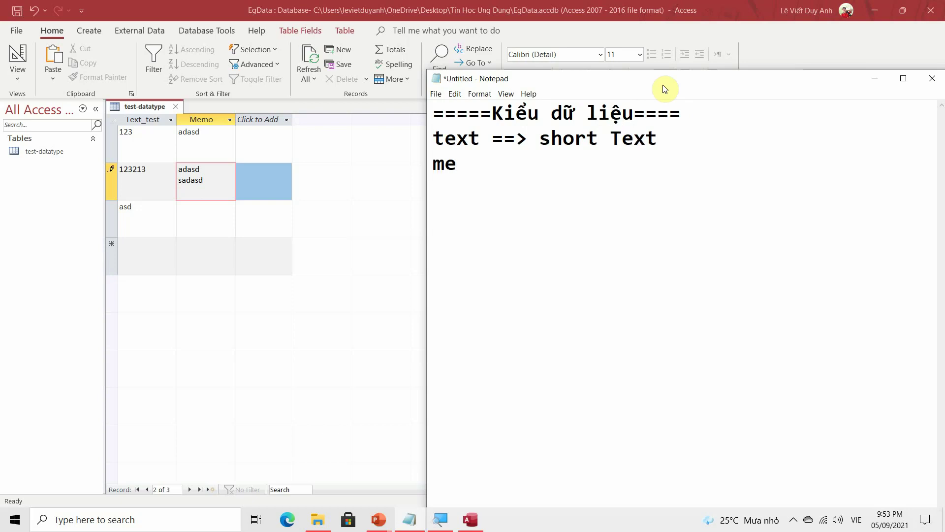
{"action": "type", "text": "mo ==> "}
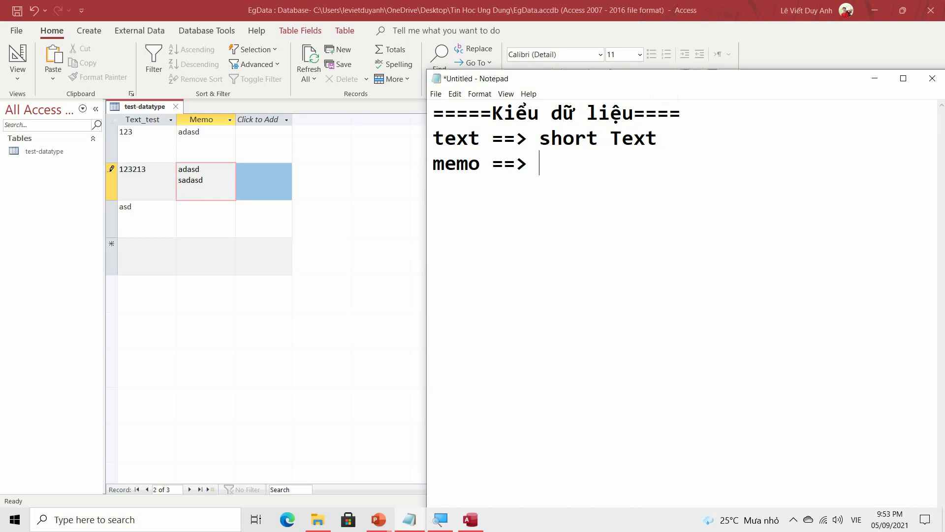
{"action": "type", "text": "l"}
{"action": "key", "text": "BackSpace"}
{"action": "type", "text": "Long Text"}
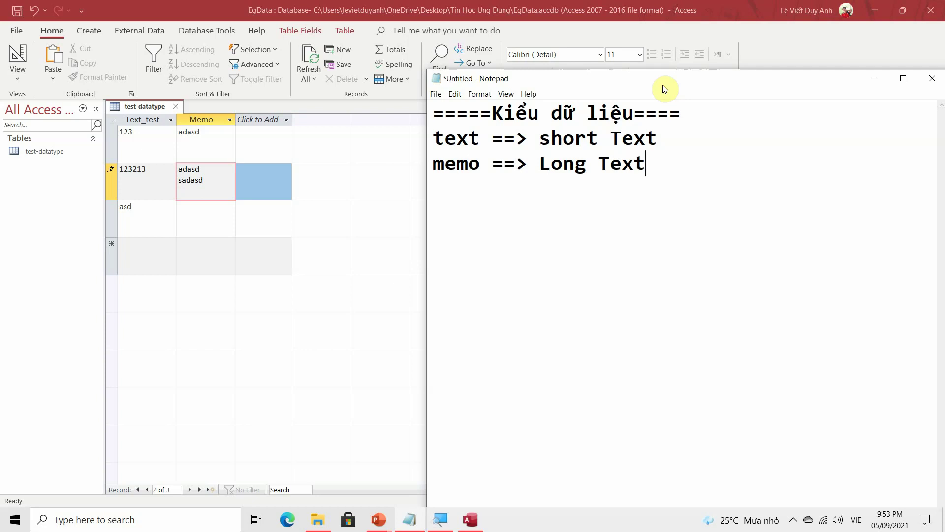
{"action": "type", "text": "."}
- Capitalize "Short" in the text line and end that line with a period
{"action": "left_click_drag", "start_coordinate": [566, 148], "coordinate": [541, 142]}
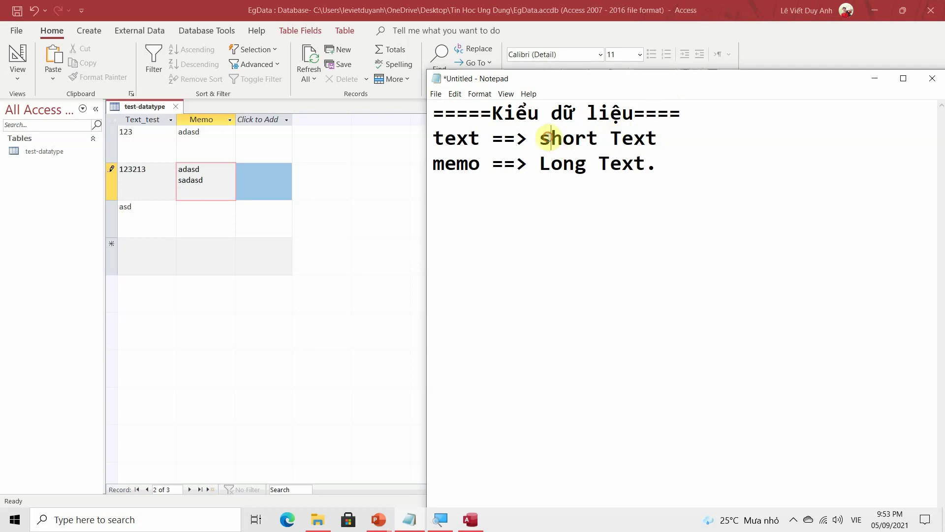
{"action": "type", "text": "Sh"}
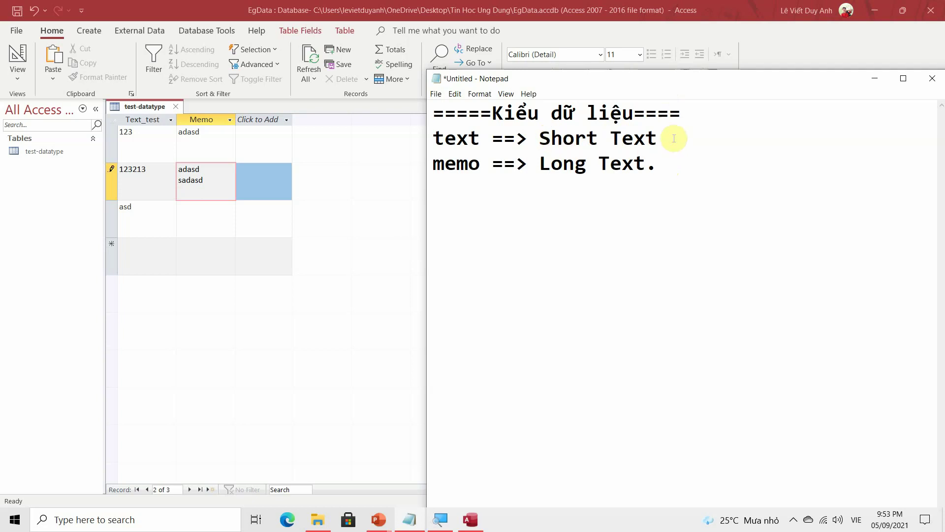
{"action": "type", "text": "."}
- Append "(Ctrl + Enter)==> Xuống dòng" to the memo line, start a new line below it, and widen and reposition the Notepad window
{"action": "left_click", "coordinate": [675, 164]}
{"action": "type", "text": "("}
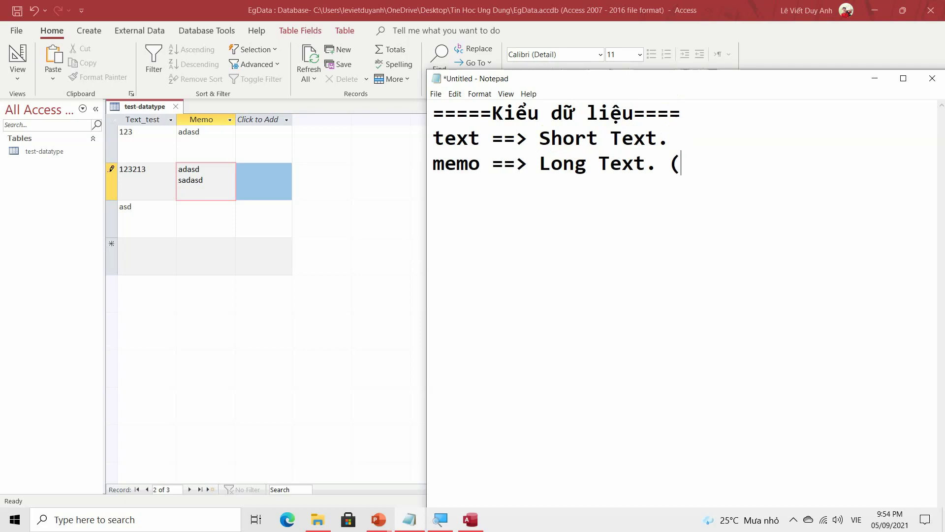
{"action": "type", "text": "Ctrl "}
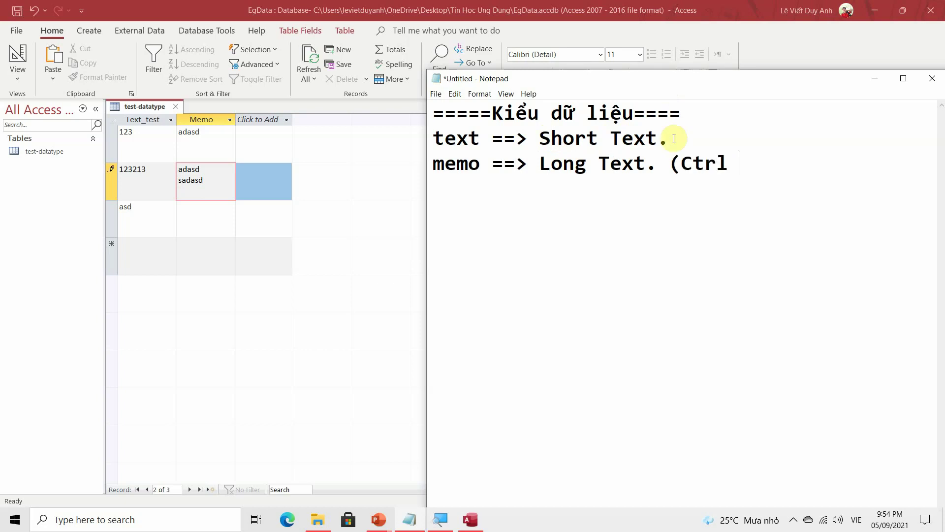
{"action": "type", "text": "+ Enter"}
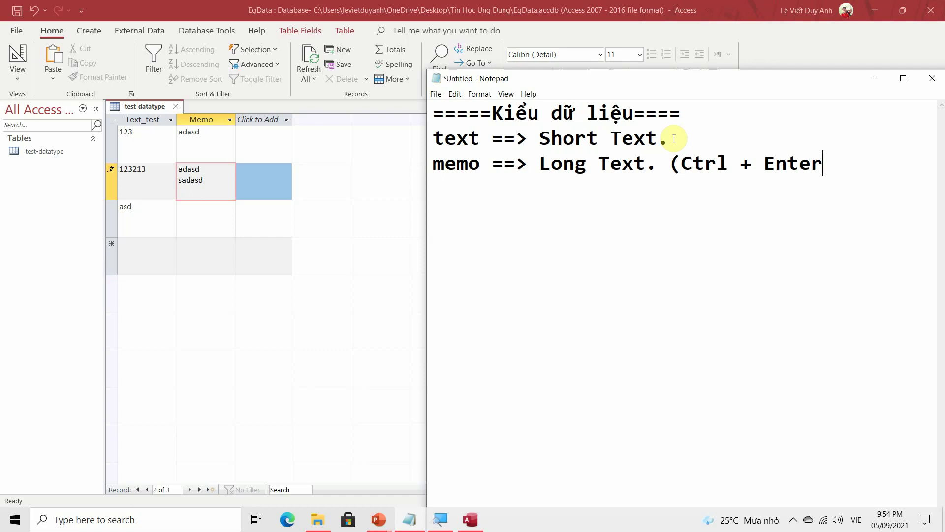
{"action": "type", "text": ")==> Xuo"}
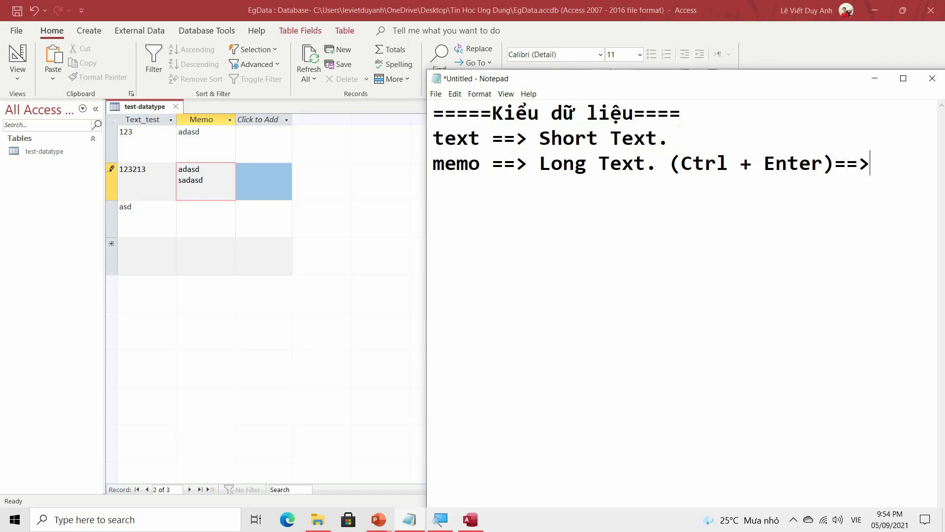
{"action": "type", "text": "ống"}
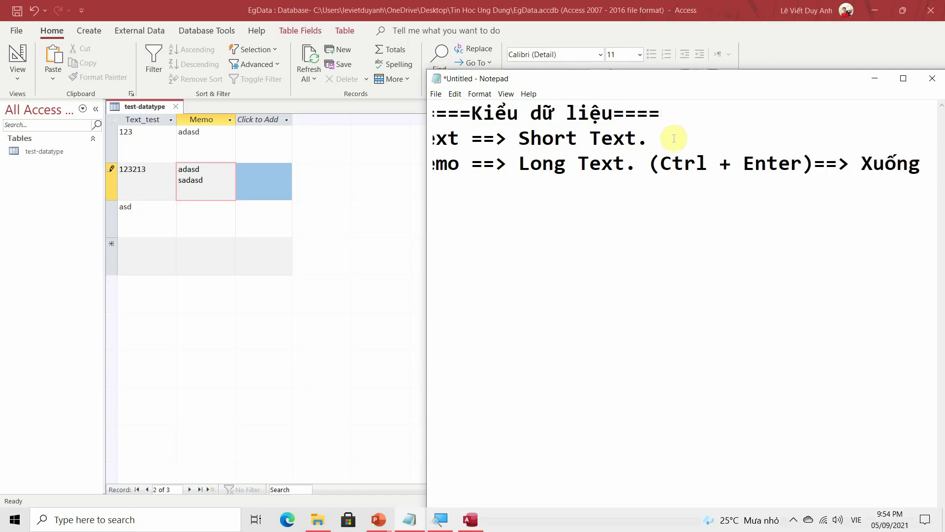
{"action": "key", "text": "Return"}
{"action": "type", "text": "dongf"}
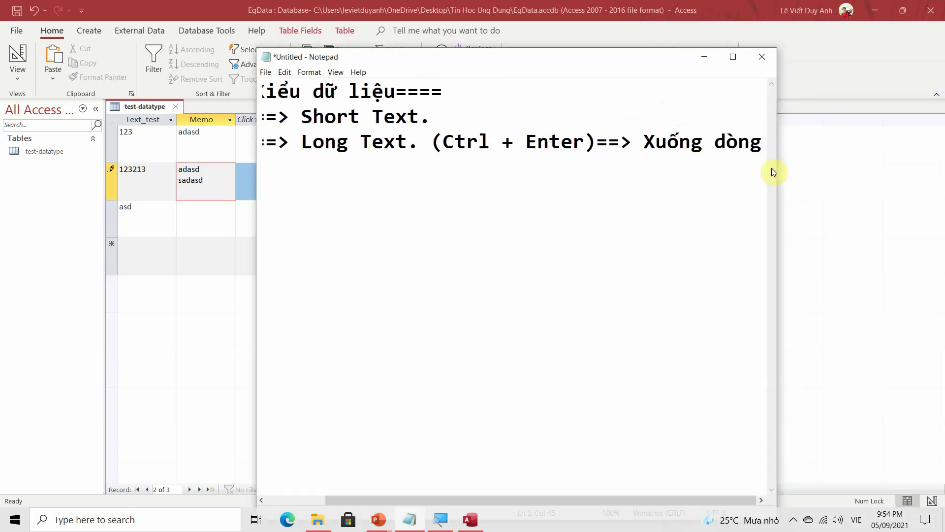
{"action": "left_click_drag", "start_coordinate": [776, 167], "coordinate": [880, 155]}
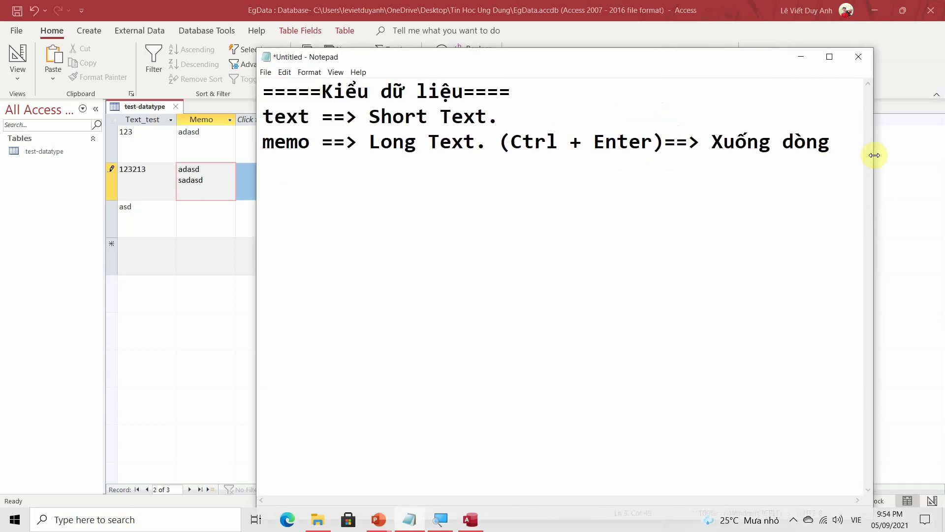
{"action": "key", "text": "Return"}
{"action": "left_click_drag", "start_coordinate": [604, 65], "coordinate": [750, 67]}
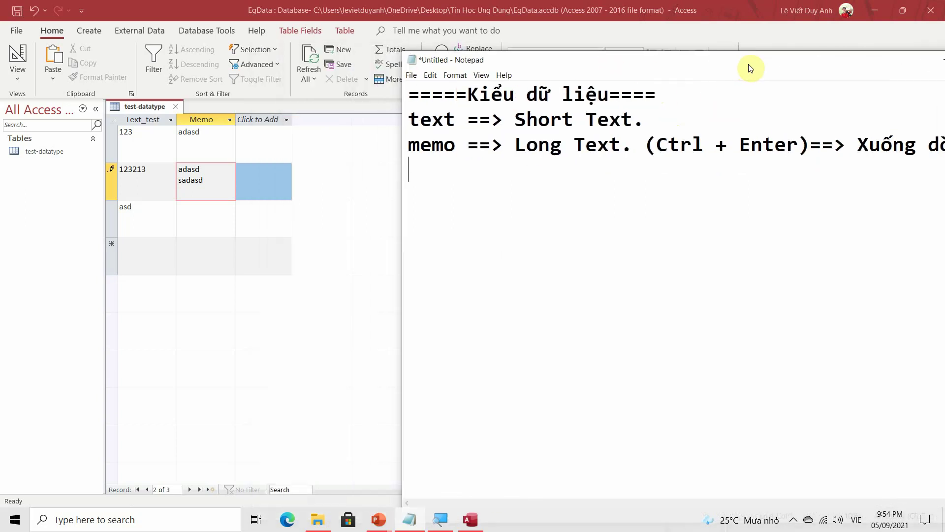
- Return to Access, then switch to the PowerPoint data types slide to review the Number type
{"action": "left_click", "coordinate": [319, 169]}
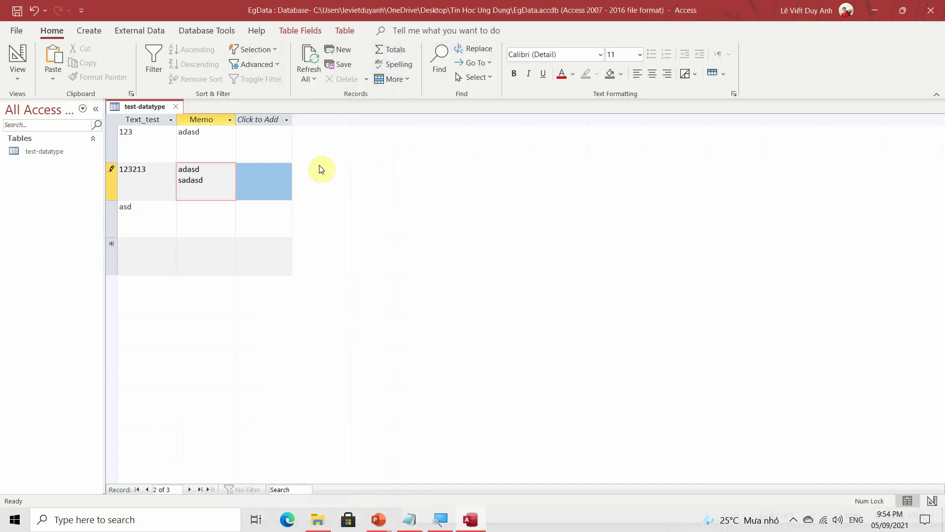
{"action": "key", "text": "super"}
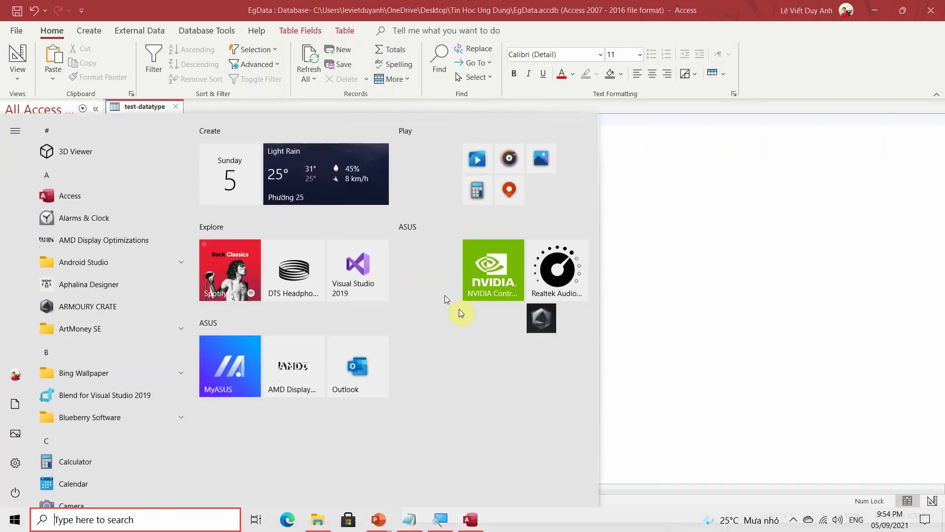
{"action": "mouse_move", "coordinate": [378, 519]}
{"action": "left_click", "coordinate": [426, 478]}
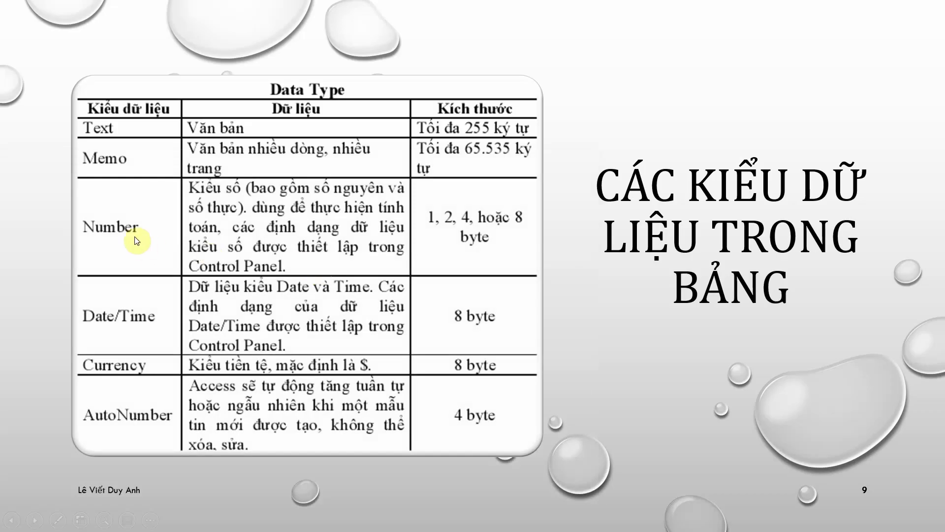
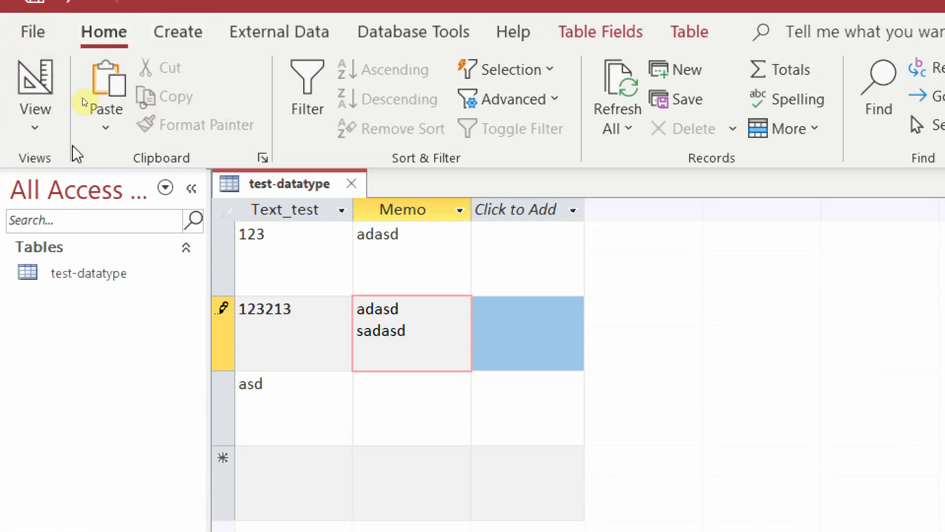
- Switch the table to Design View and add a Number_test field with the Large Number data type
{"action": "left_click", "coordinate": [32, 116]}
{"action": "left_click", "coordinate": [140, 244]}
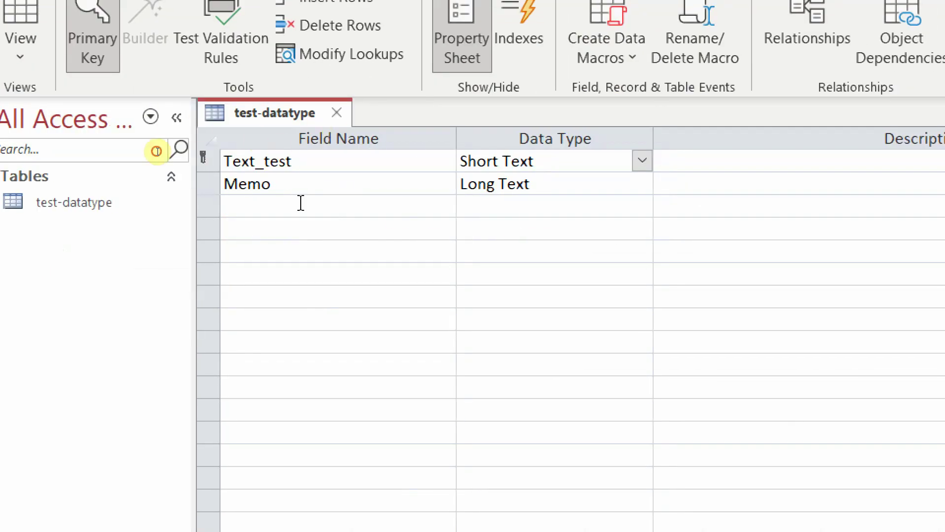
{"action": "left_click", "coordinate": [317, 206]}
{"action": "type", "text": "Number"}
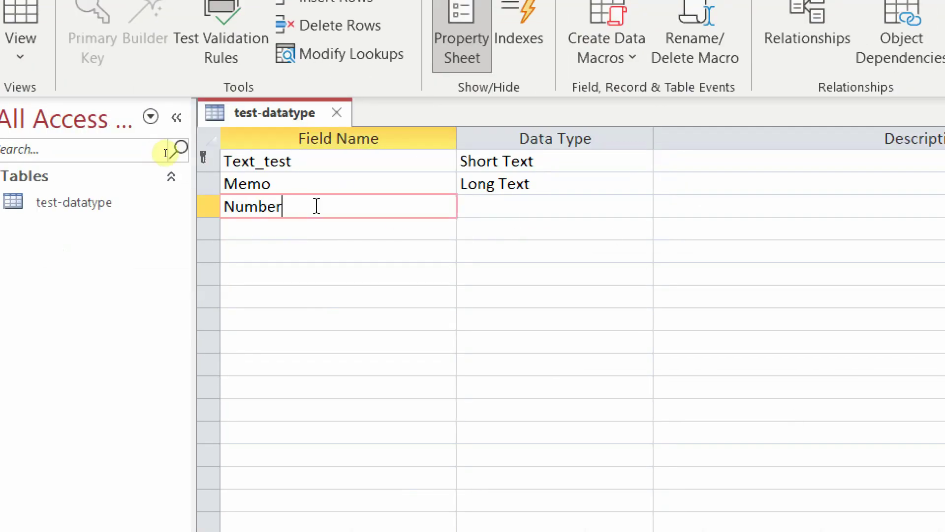
{"action": "type", "text": "_test"}
{"action": "left_click", "coordinate": [547, 202]}
{"action": "left_click", "coordinate": [642, 206]}
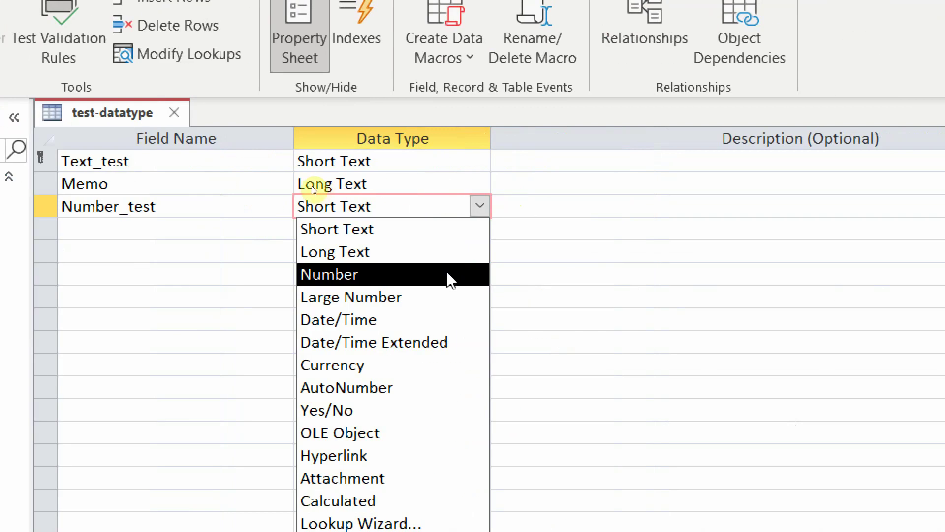
{"action": "left_click", "coordinate": [434, 296]}
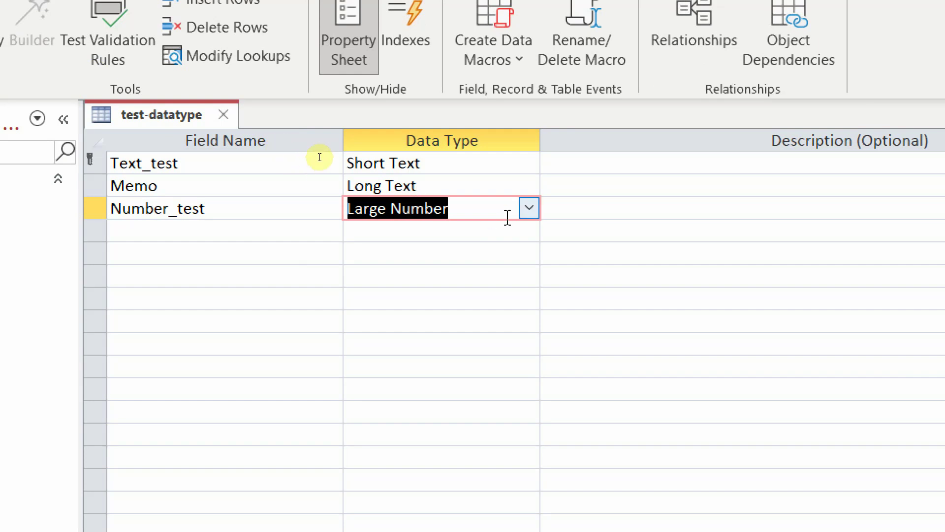
- Change the Number_test field's data type to Number
{"action": "left_click", "coordinate": [528, 208]}
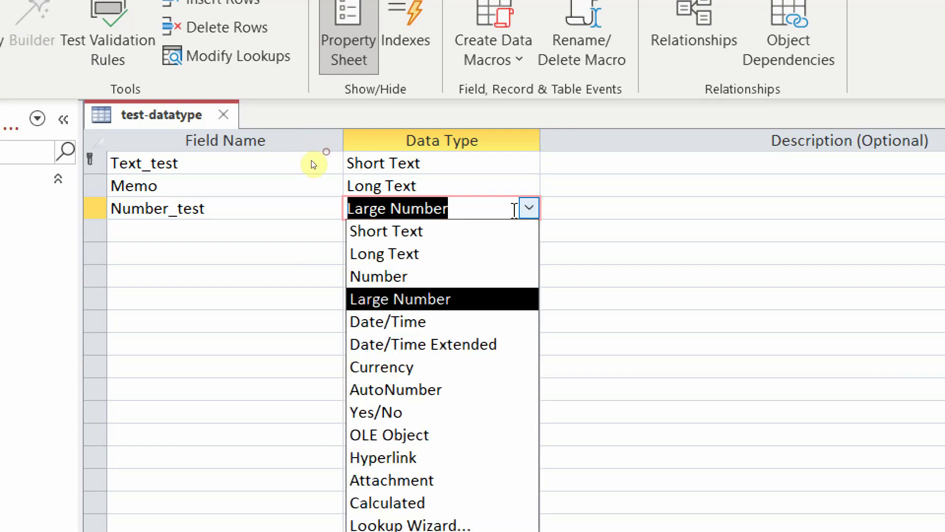
{"action": "left_click", "coordinate": [442, 277]}
{"action": "left_click", "coordinate": [441, 274]}
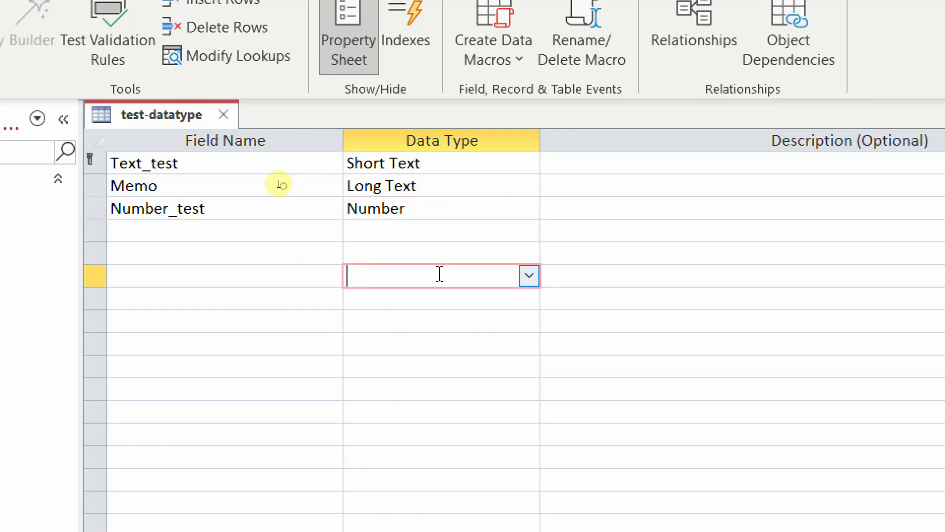
- Save the test-datatype table design and switch to Datasheet View
{"action": "right_click", "coordinate": [165, 115]}
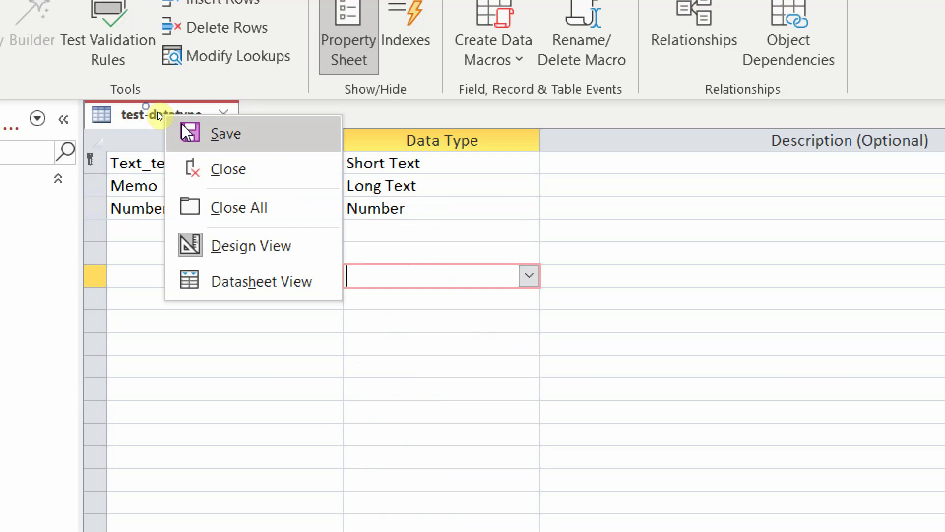
{"action": "left_click", "coordinate": [280, 145]}
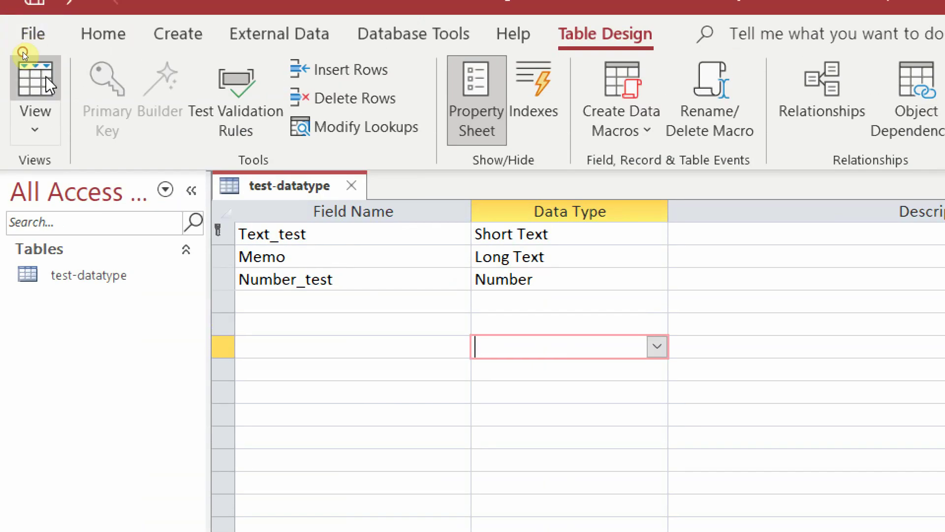
{"action": "left_click", "coordinate": [48, 82]}
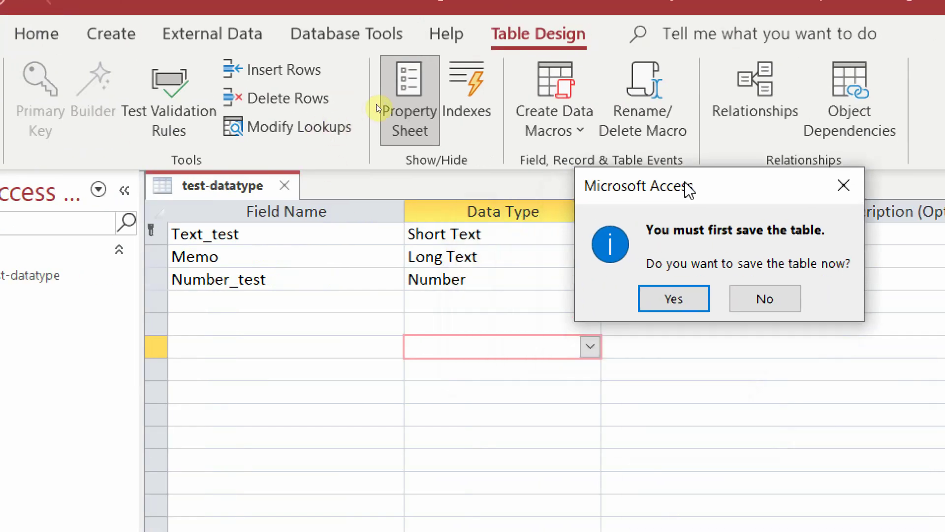
{"action": "left_click", "coordinate": [684, 300]}
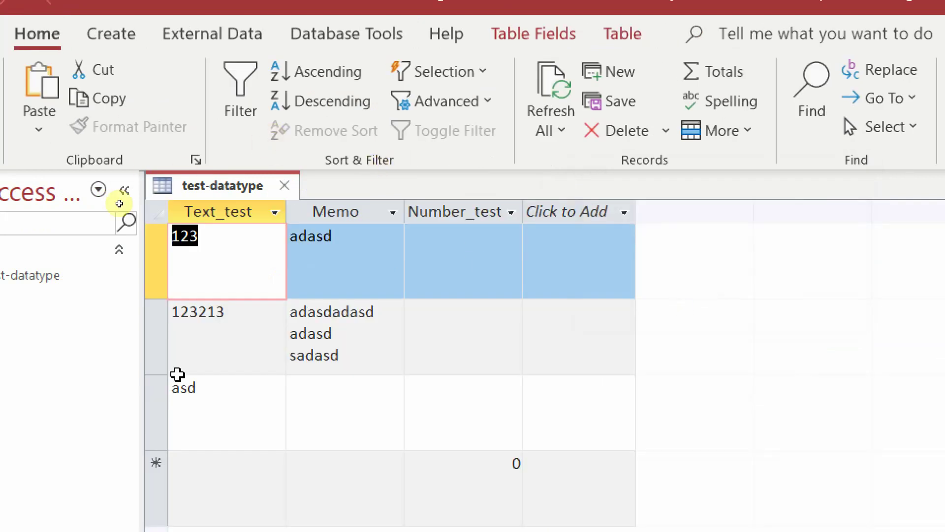
- Reduce the datasheet's row height and enter 123 in the first record's Number_test cell
{"action": "left_click_drag", "start_coordinate": [158, 375], "coordinate": [164, 345]}
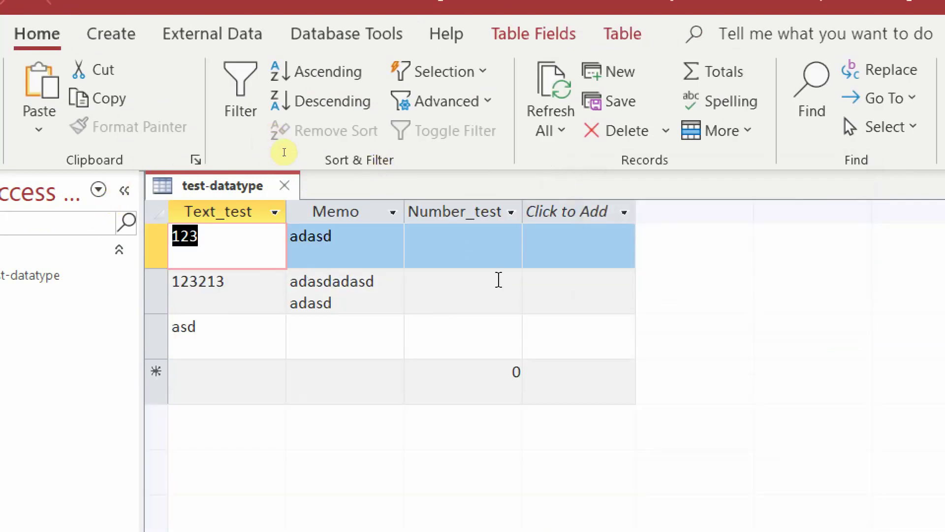
{"action": "left_click", "coordinate": [502, 249]}
{"action": "type", "text": "123"}
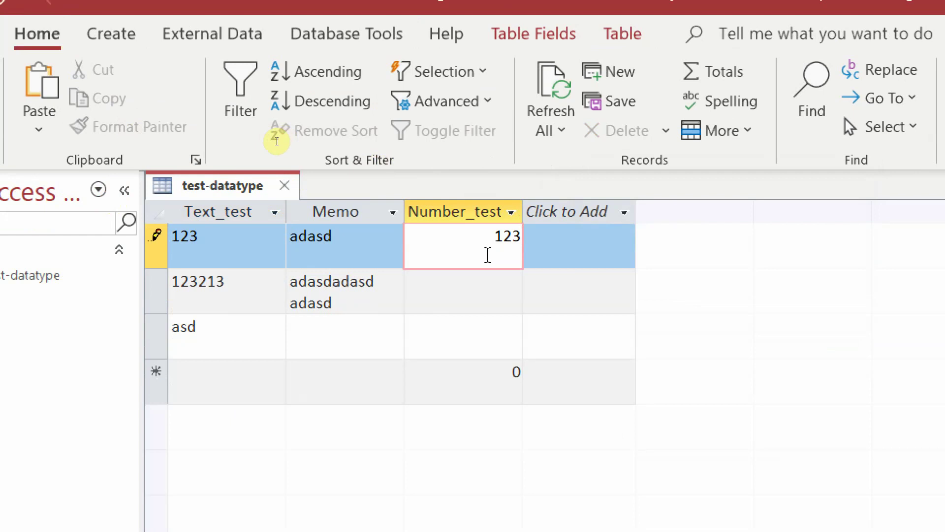
- Try to enter the text "adad" in the second record's Number_test cell
{"action": "left_click", "coordinate": [485, 286]}
{"action": "type", "text": "ad"}
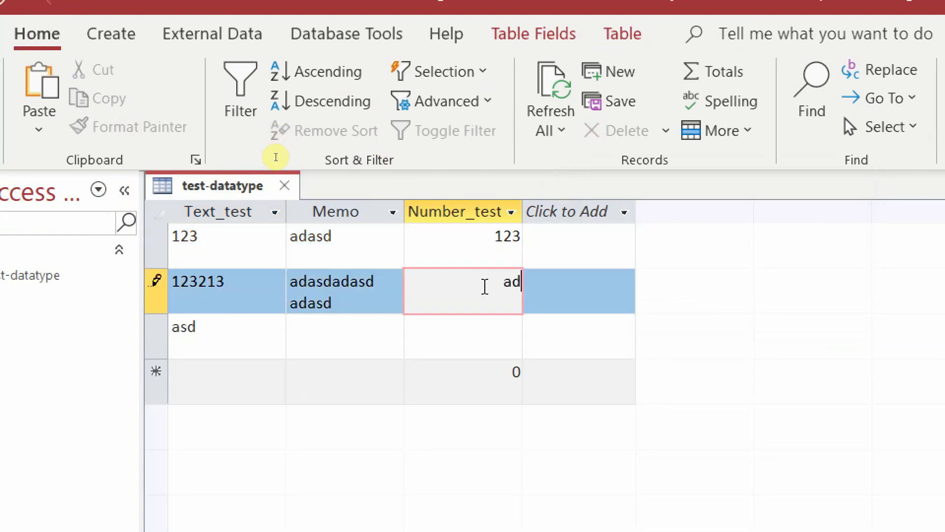
{"action": "type", "text": "ad"}
{"action": "left_click", "coordinate": [475, 339]}
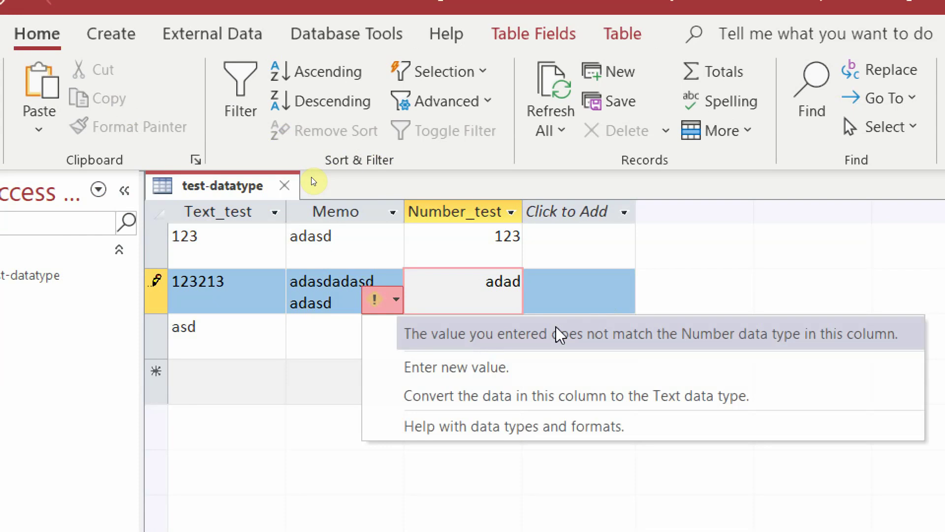
{"action": "left_click", "coordinate": [292, 159]}
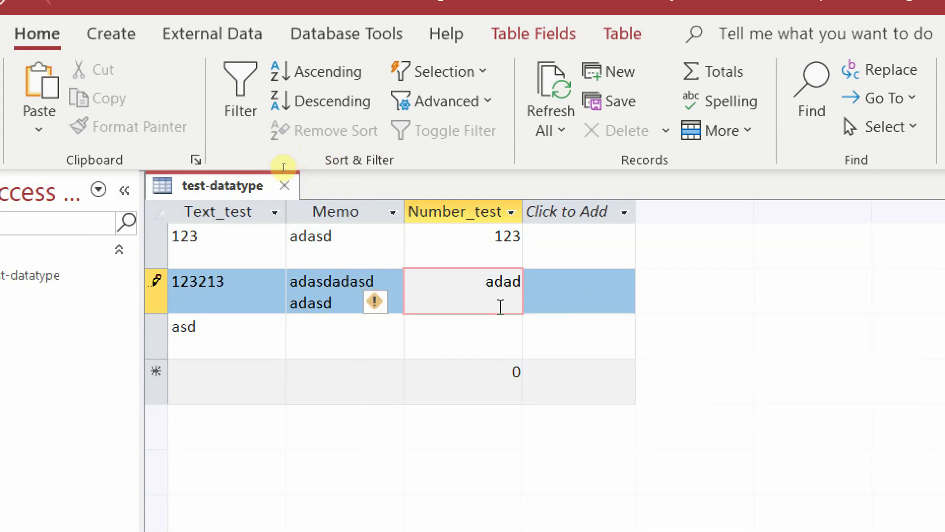
- Replace the text in the second record's Number_test cell with 34 and commit the record
{"action": "key", "text": "BackSpace"}
{"action": "key", "text": "BackSpace"}
{"action": "key", "text": "BackSpace"}
{"action": "key", "text": "BackSpace"}
{"action": "type", "text": "34"}
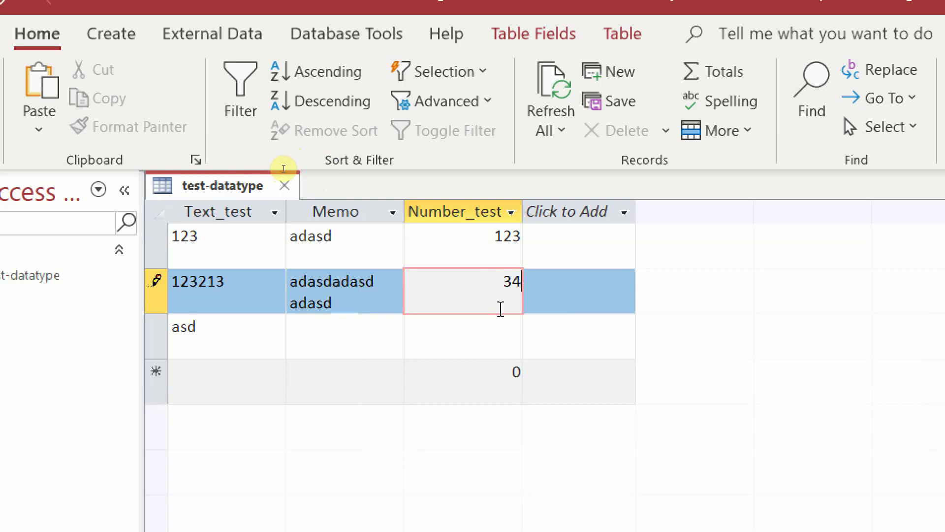
{"action": "left_click", "coordinate": [496, 341]}
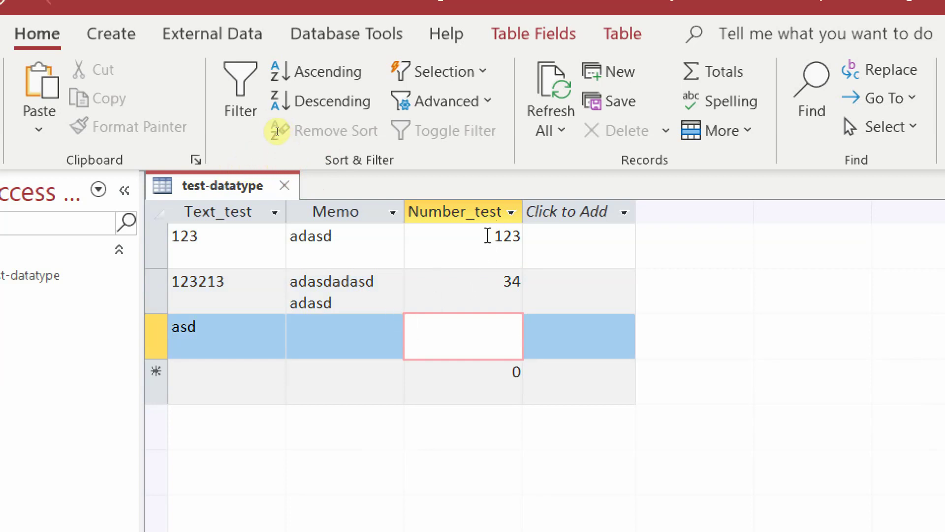
- Compare how the values are aligned in the Number_test, Memo and Text_test columns
{"action": "left_click_drag", "start_coordinate": [493, 235], "coordinate": [518, 246]}
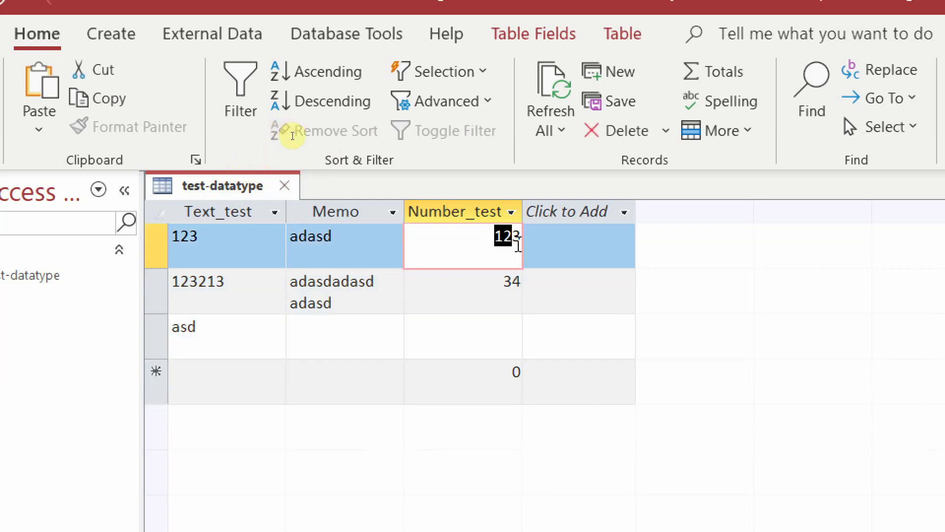
{"action": "left_click", "coordinate": [521, 286]}
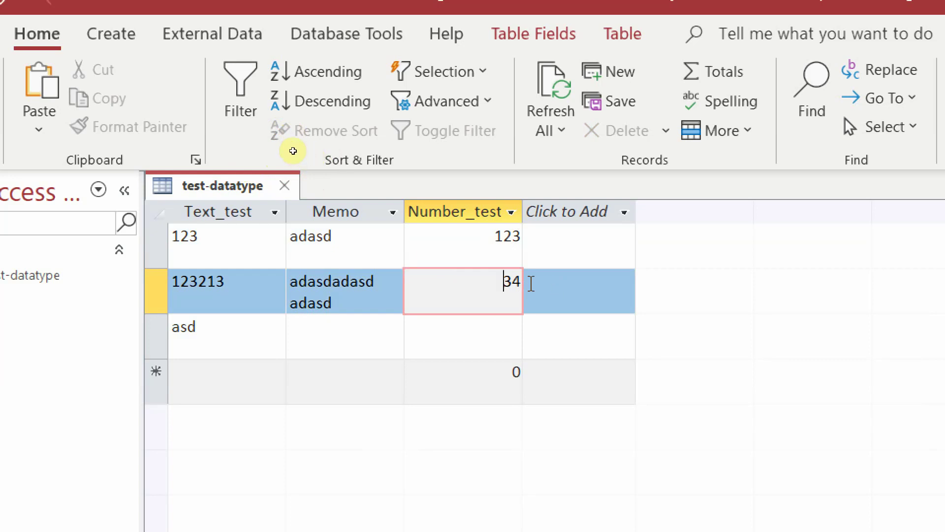
{"action": "key", "text": "Up"}
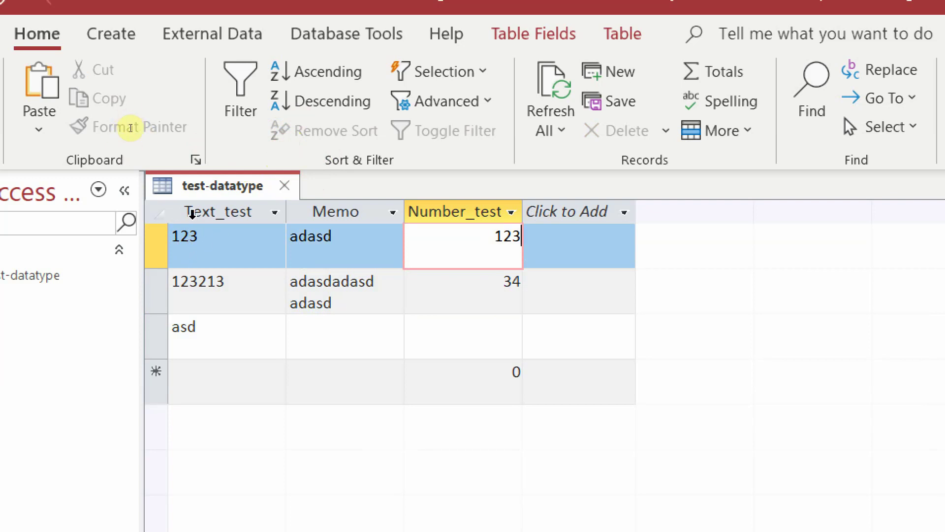
{"action": "left_click", "coordinate": [335, 306]}
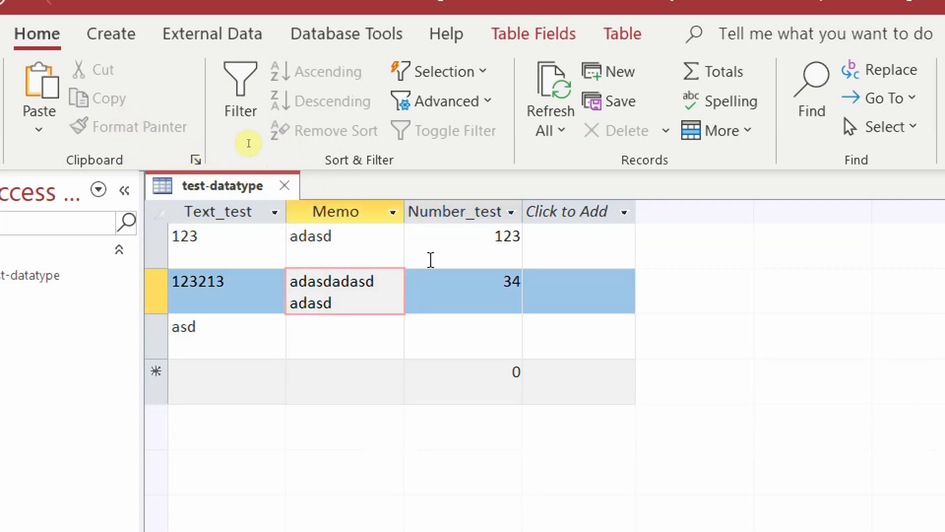
{"action": "left_click", "coordinate": [239, 253]}
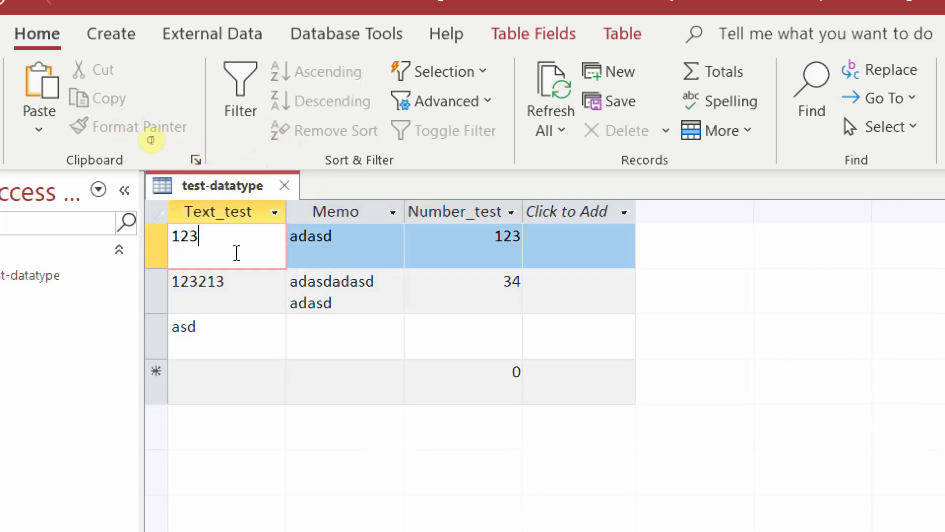
{"action": "left_click", "coordinate": [472, 255]}
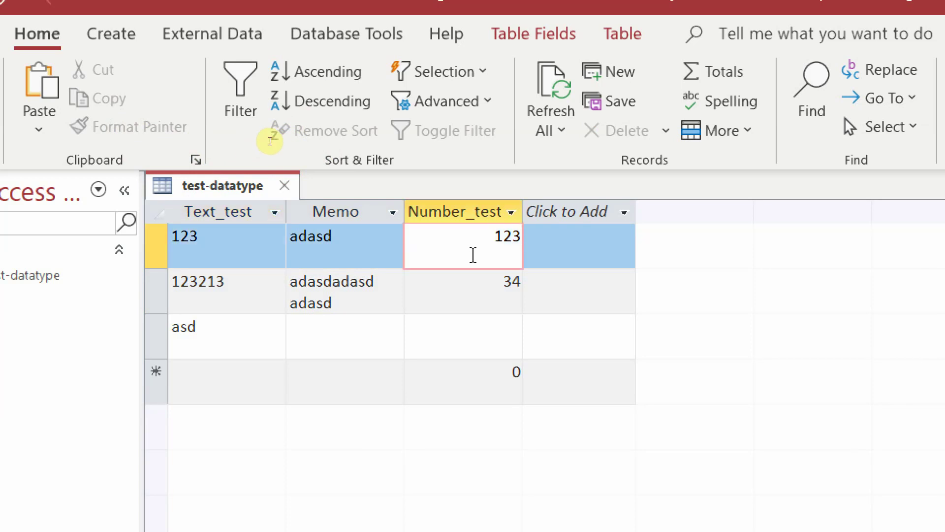
{"action": "left_click", "coordinate": [491, 299]}
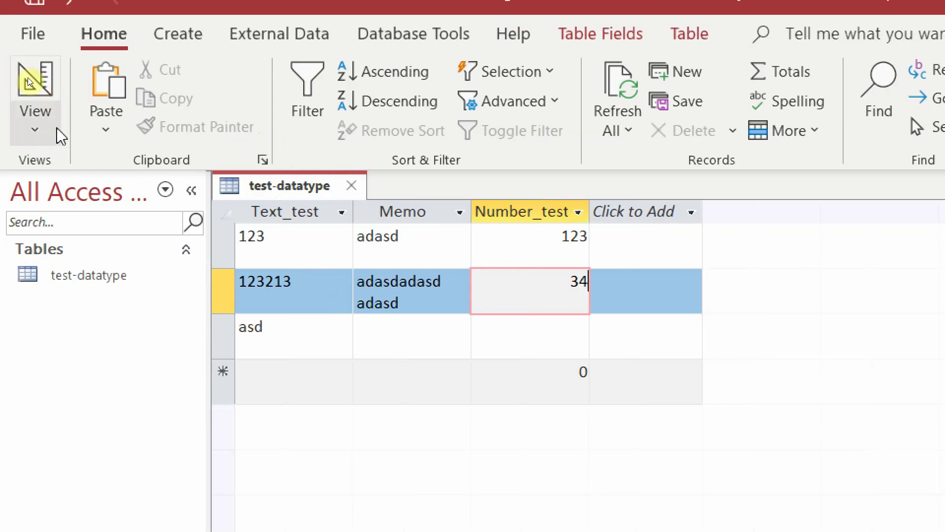
- Return to Design View and add a Date_test field with the Date/Time data type
{"action": "left_click", "coordinate": [37, 82]}
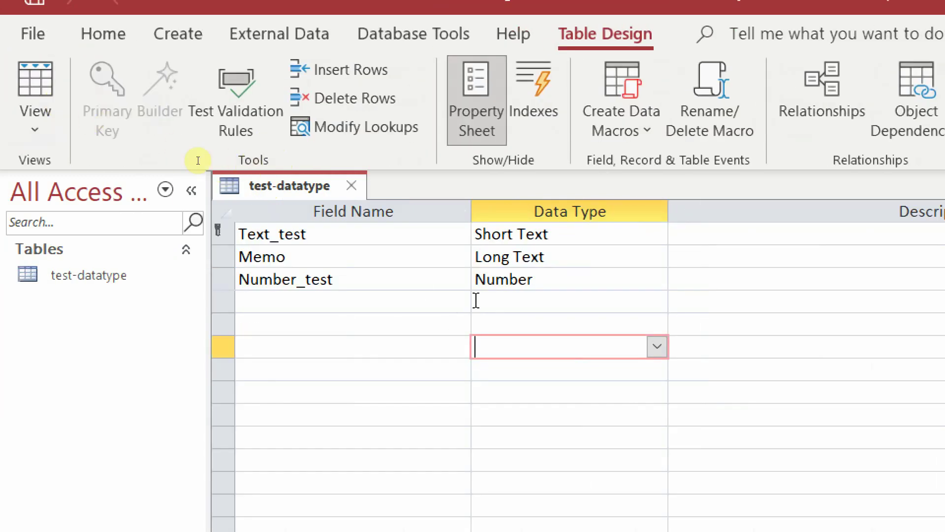
{"action": "left_click", "coordinate": [393, 294]}
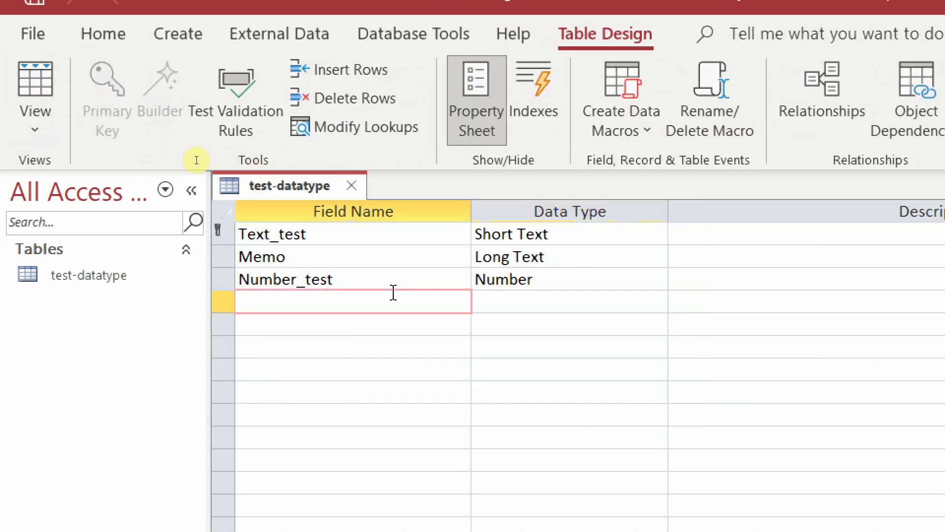
{"action": "type", "text": "Date_te"}
{"action": "type", "text": "sst"}
{"action": "key", "text": "BackSpace"}
{"action": "key", "text": "BackSpace"}
{"action": "type", "text": "t"}
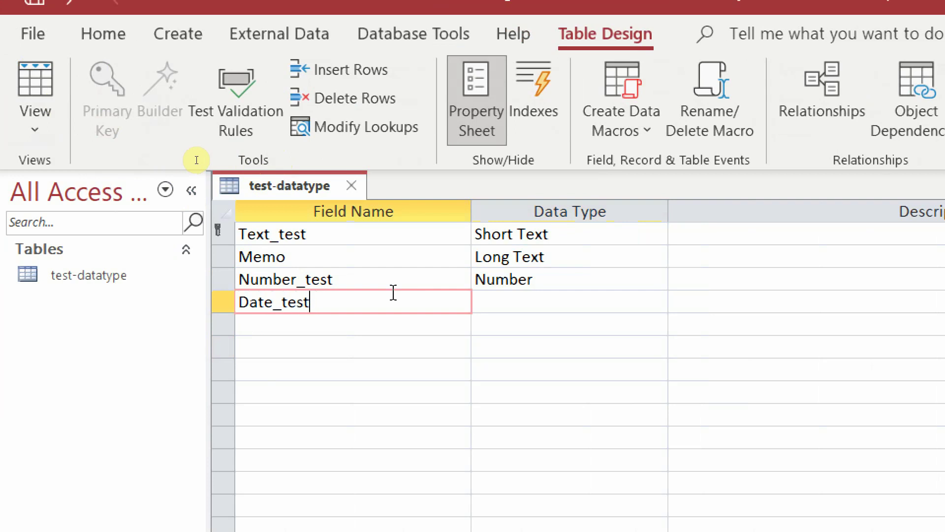
{"action": "left_click", "coordinate": [601, 295]}
{"action": "left_click", "coordinate": [657, 300]}
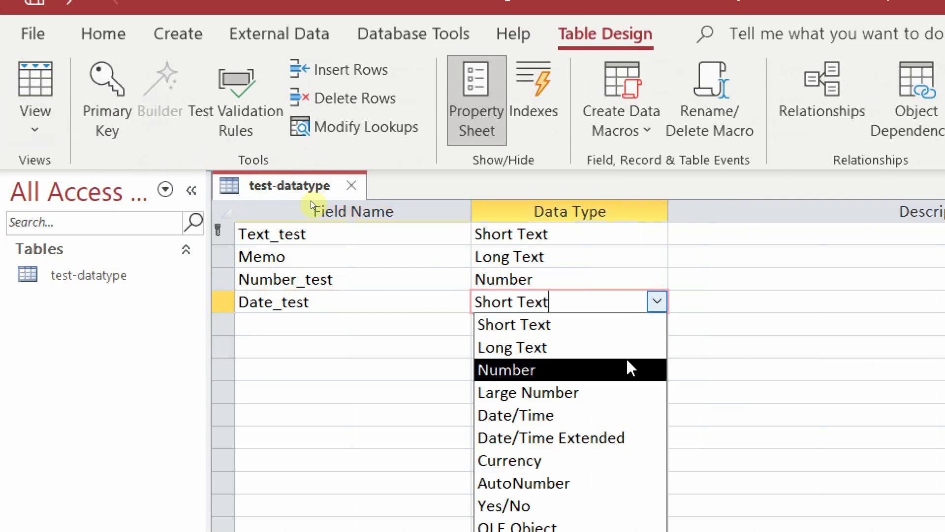
{"action": "left_click", "coordinate": [612, 418]}
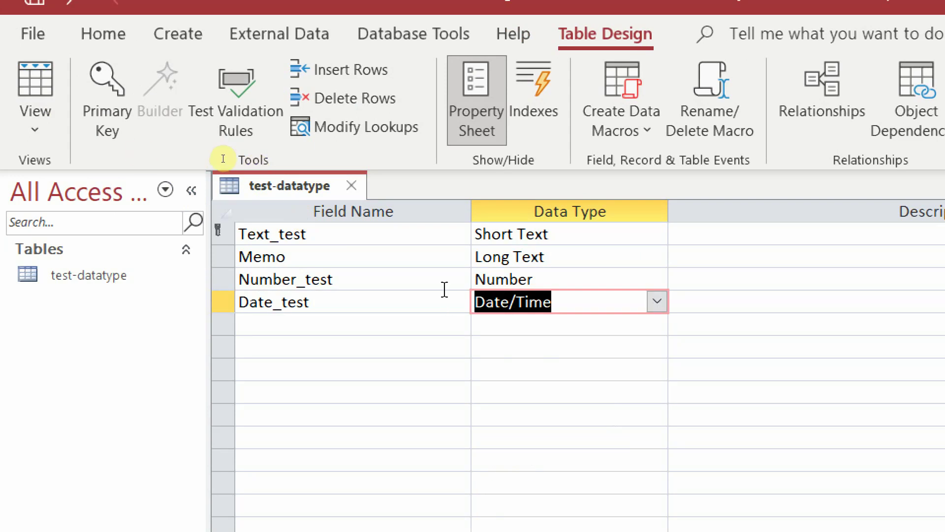
- Save the table, show it in Datasheet View and enter 05/09/2021 in the first record's Date_test cell
{"action": "left_click", "coordinate": [20, 60]}
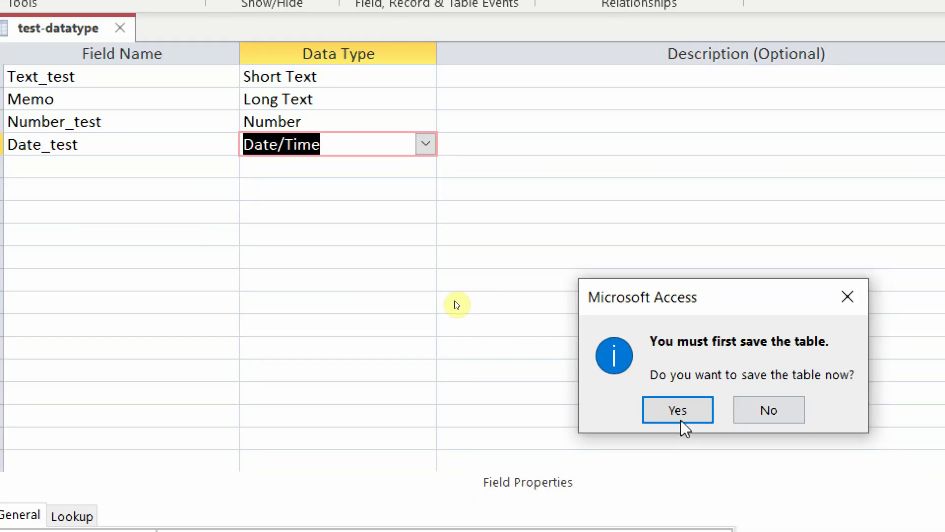
{"action": "left_click", "coordinate": [678, 412]}
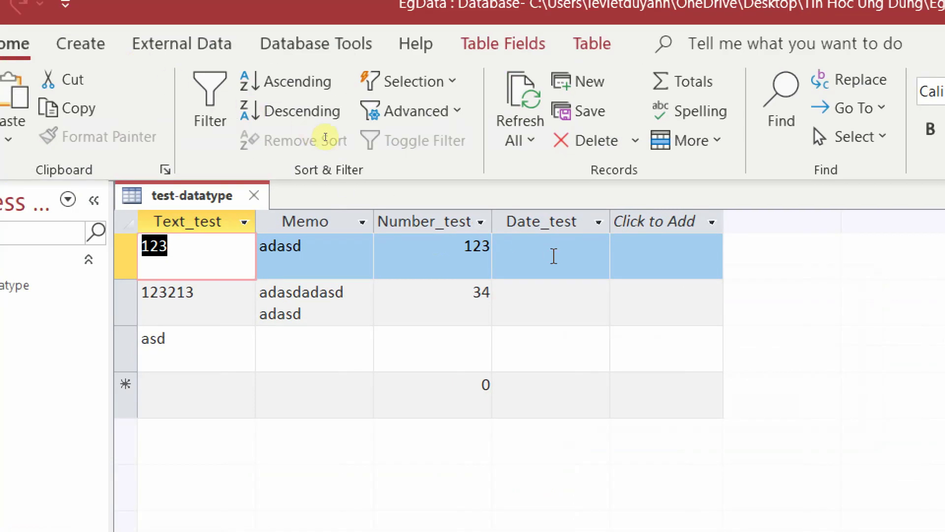
{"action": "left_click", "coordinate": [554, 256]}
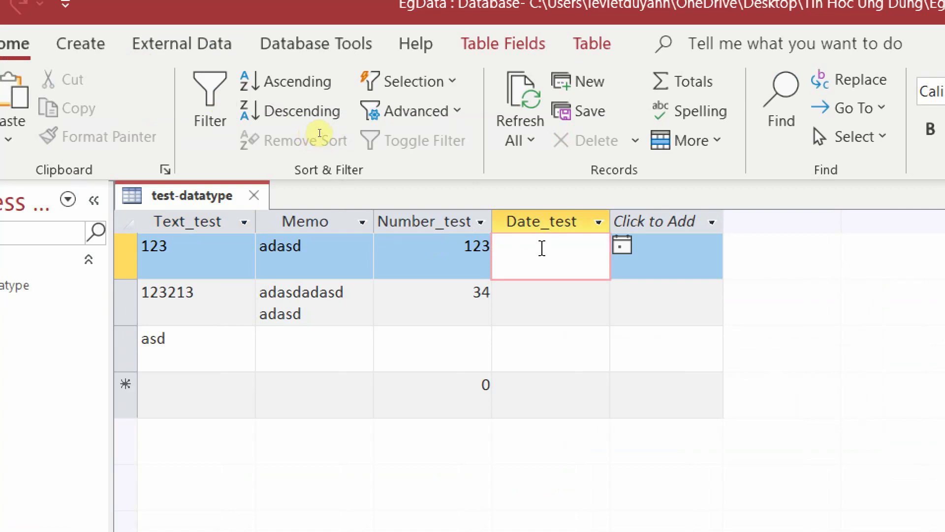
{"action": "type", "text": "05/09/2021"}
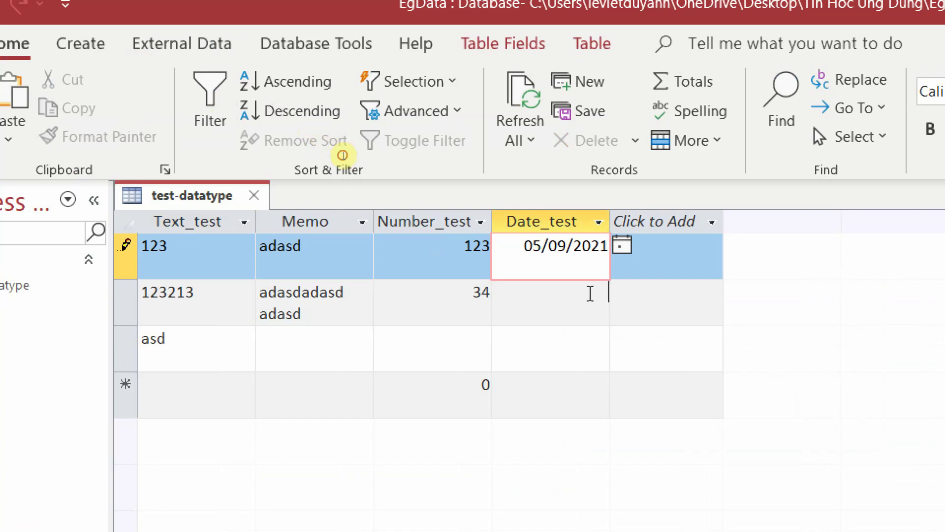
- Set the second record's Date_test value to 01/09/2021 using the date picker and leave the cell
{"action": "left_click", "coordinate": [590, 293]}
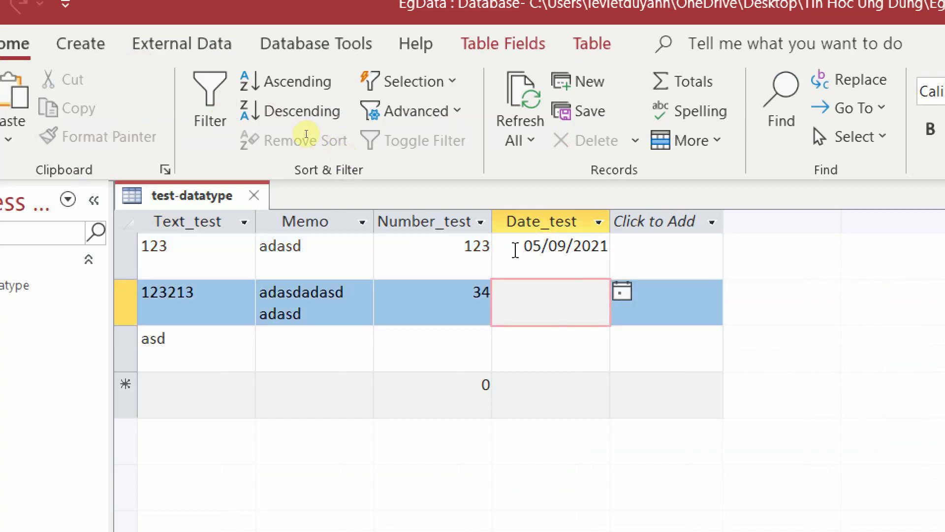
{"action": "left_click", "coordinate": [622, 292]}
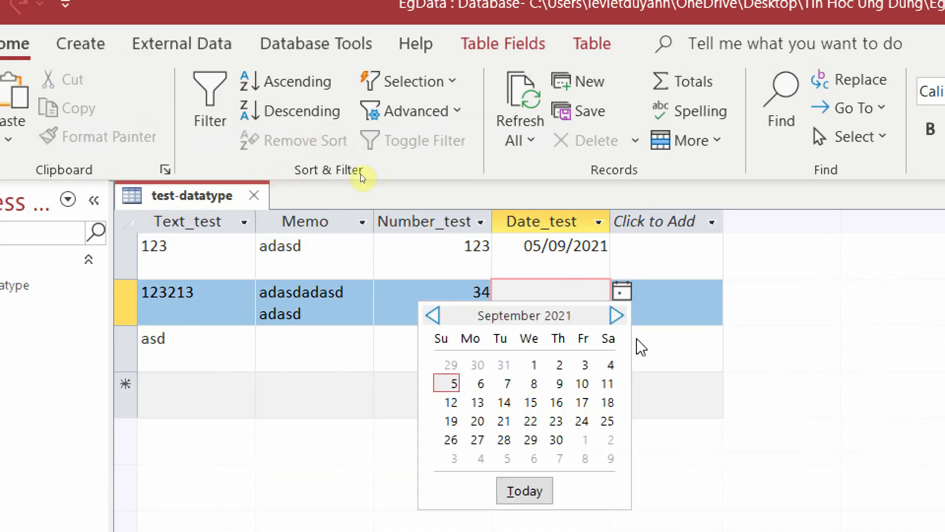
{"action": "left_click", "coordinate": [433, 315]}
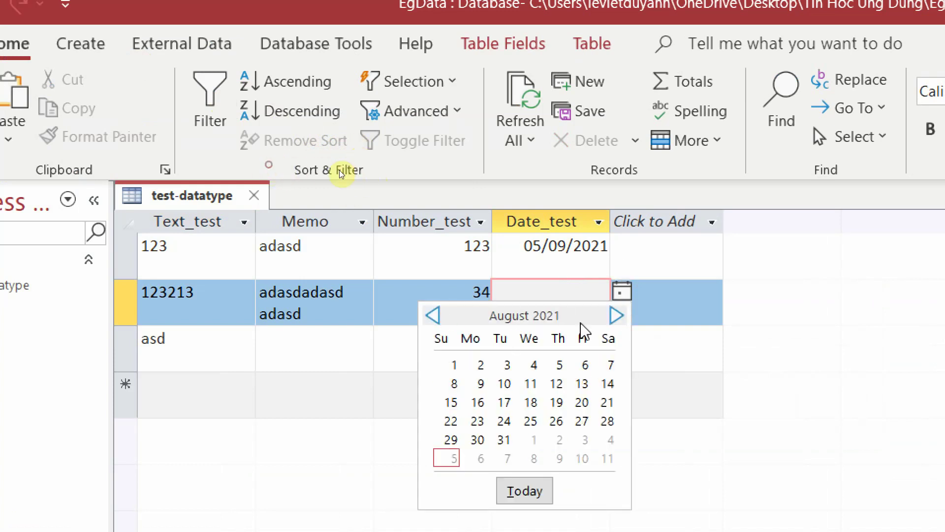
{"action": "left_click", "coordinate": [616, 316]}
{"action": "left_click", "coordinate": [534, 365]}
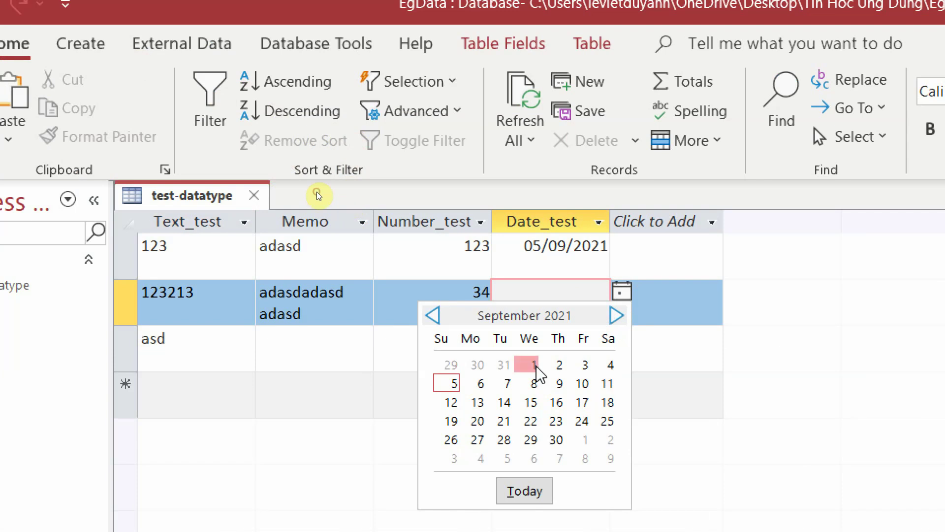
{"action": "left_click", "coordinate": [634, 361]}
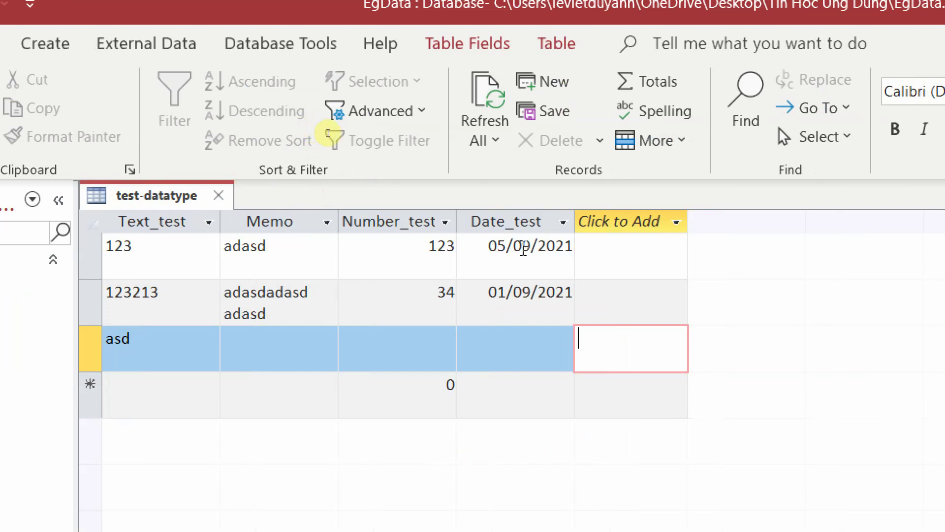
- Compare the first record's Date_test format with the system date, then switch to the slide on table data types
{"action": "left_click_drag", "start_coordinate": [492, 247], "coordinate": [506, 251]}
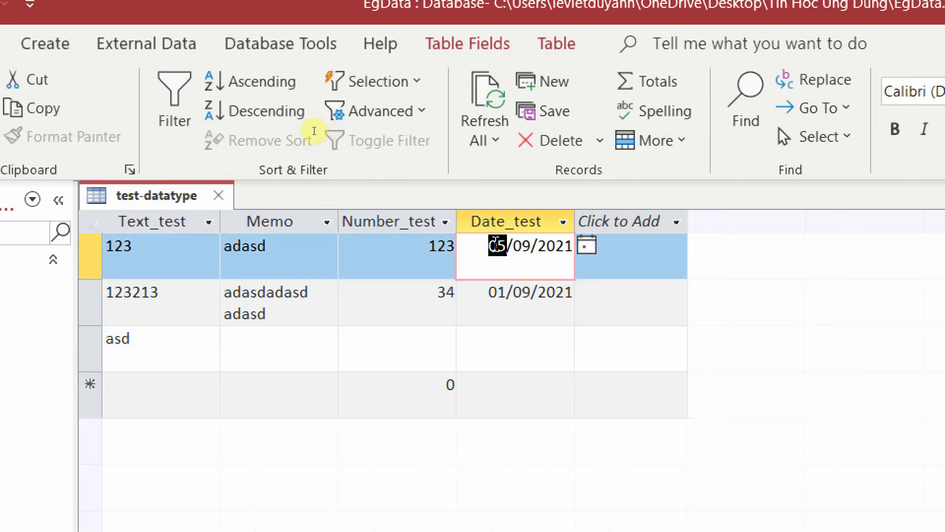
{"action": "left_click", "coordinate": [588, 282]}
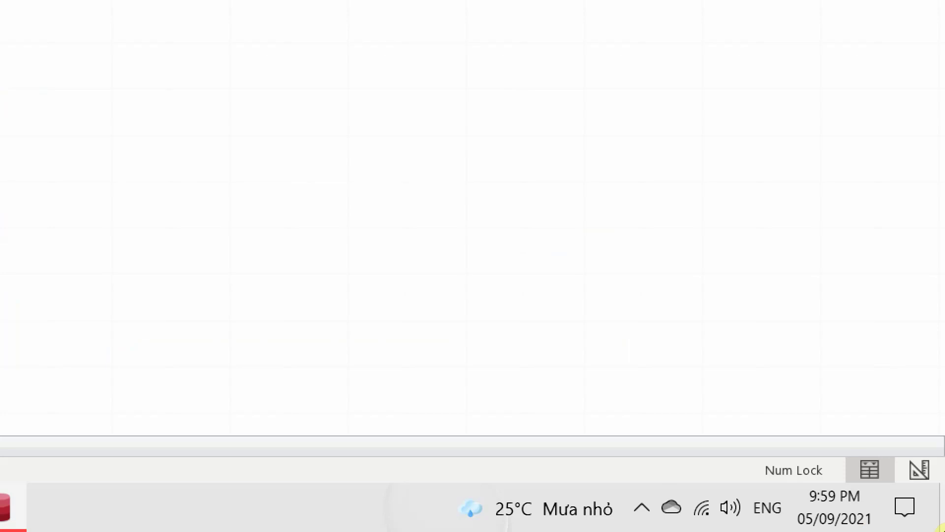
{"action": "mouse_move", "coordinate": [881, 528]}
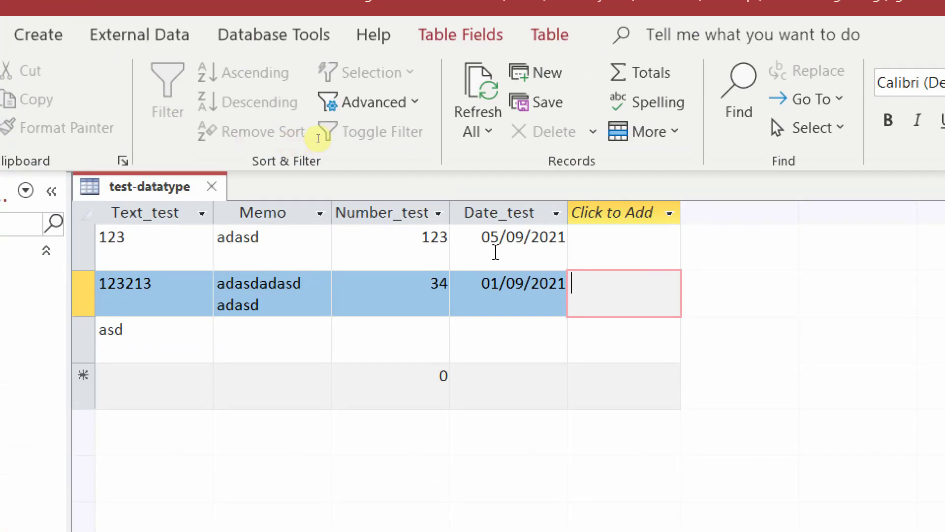
{"action": "left_click", "coordinate": [514, 244]}
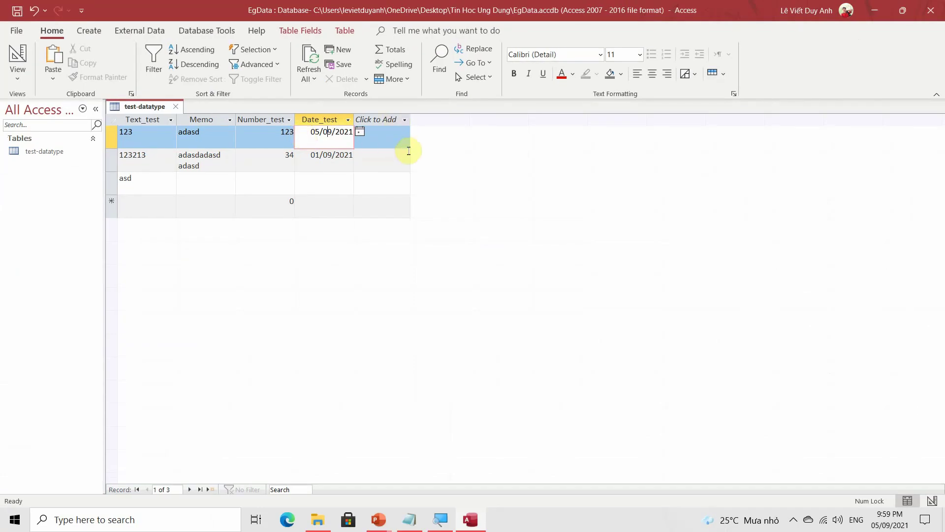
{"action": "key", "text": "alt+Tab"}
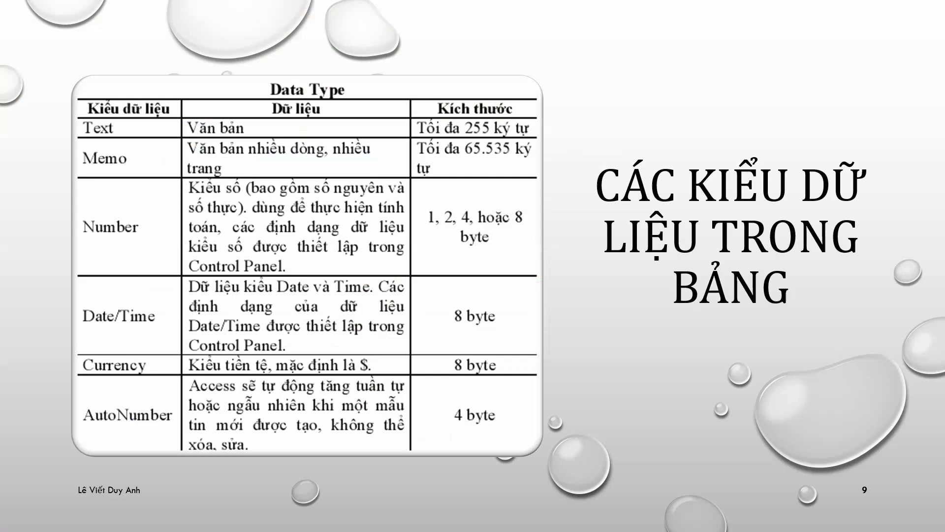
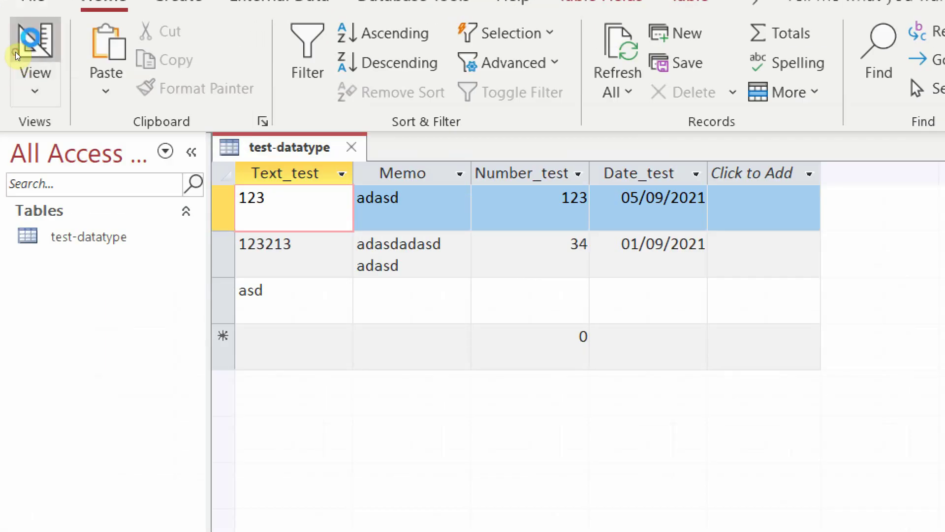
- Return to Design View of the test-datatype table and add a field named auto with the AutoNumber data type
{"action": "left_click", "coordinate": [15, 52]}
{"action": "left_click", "coordinate": [361, 281]}
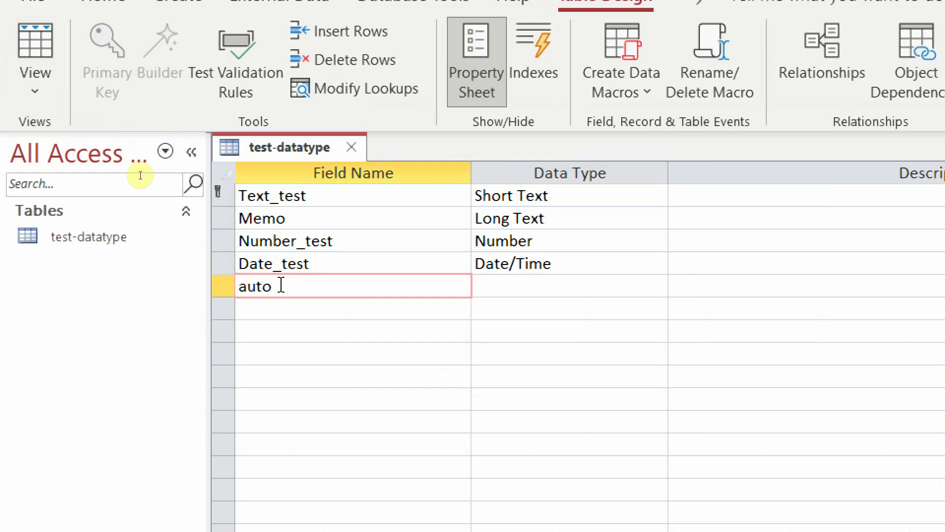
{"action": "left_click", "coordinate": [606, 287]}
{"action": "left_click", "coordinate": [669, 286]}
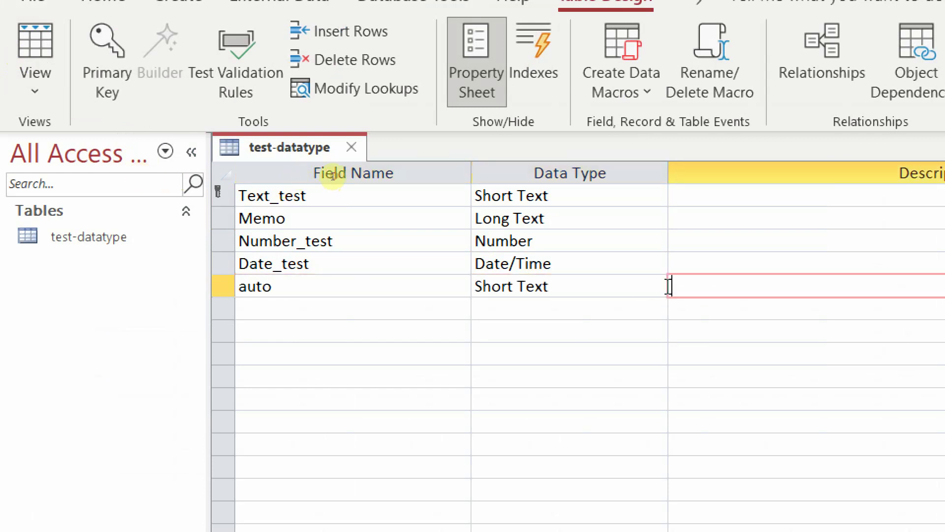
{"action": "left_click", "coordinate": [663, 288]}
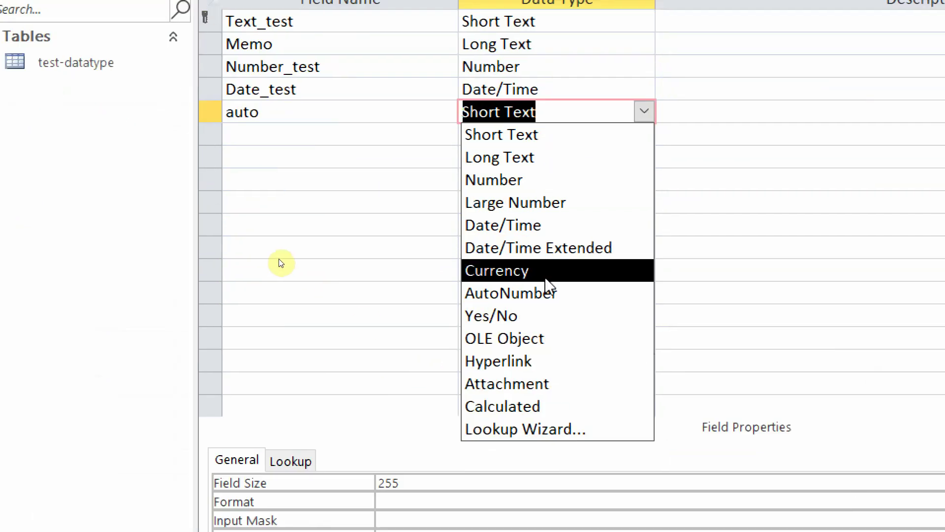
{"action": "left_click", "coordinate": [548, 292]}
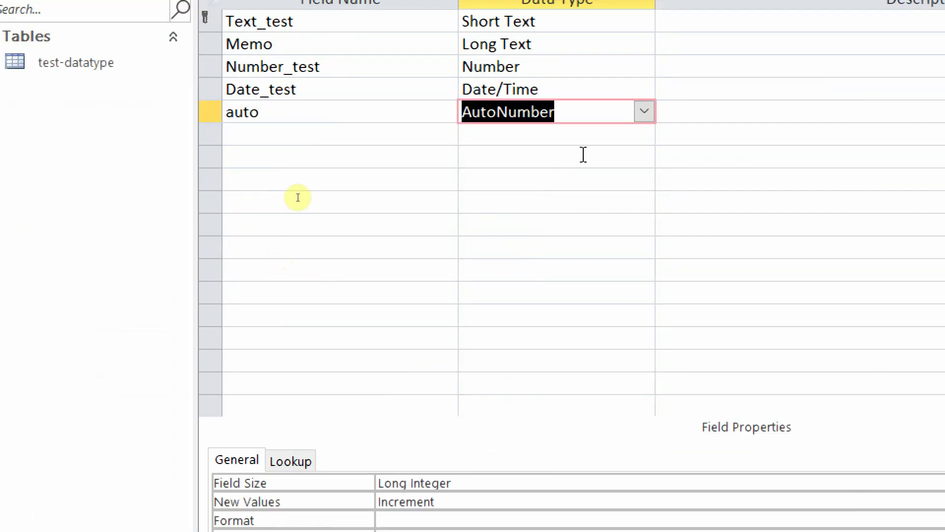
{"action": "left_click", "coordinate": [566, 138]}
{"action": "left_click", "coordinate": [593, 104]}
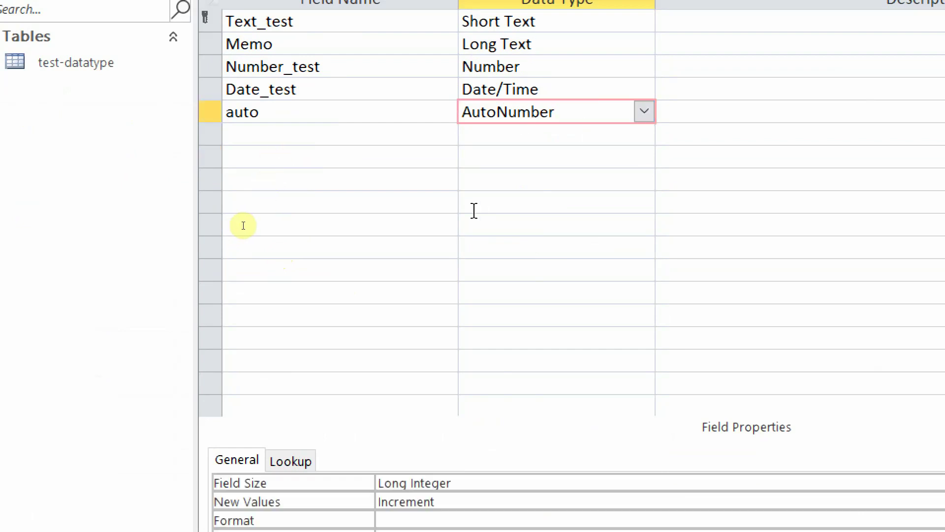
- Review the New Values options of the auto field and choose Increment
{"action": "left_click", "coordinate": [324, 400]}
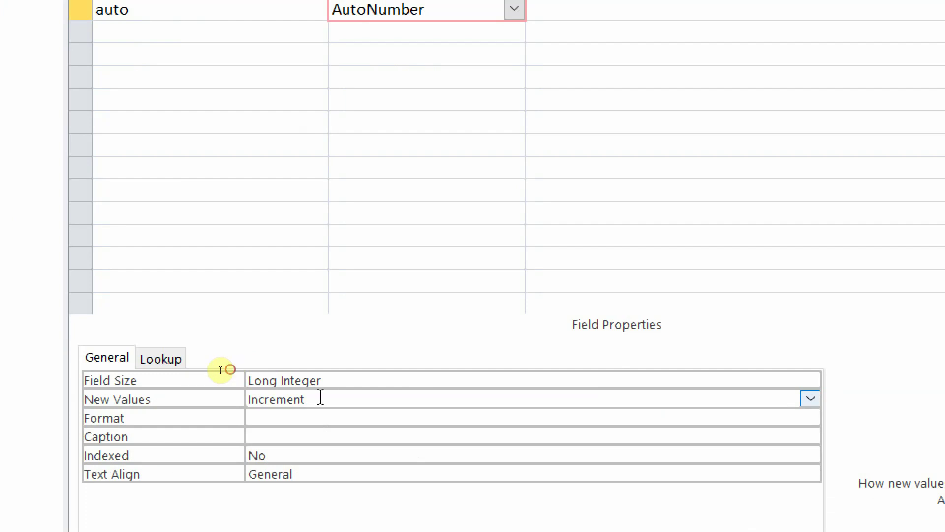
{"action": "left_click", "coordinate": [210, 408]}
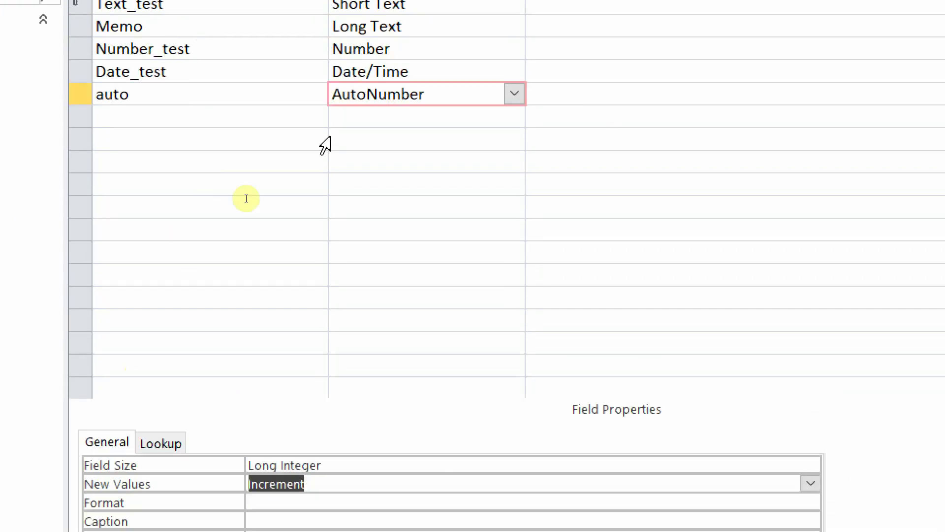
{"action": "left_click", "coordinate": [193, 11]}
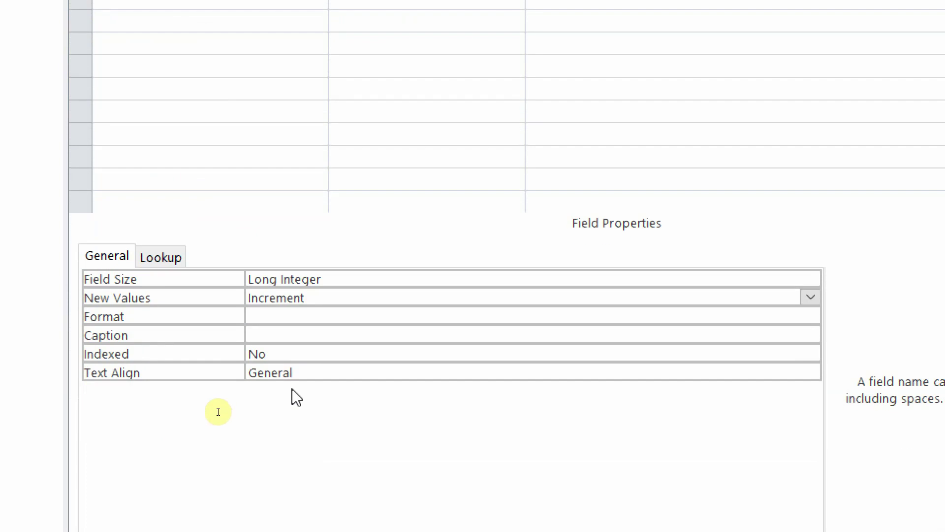
{"action": "left_click", "coordinate": [294, 484]}
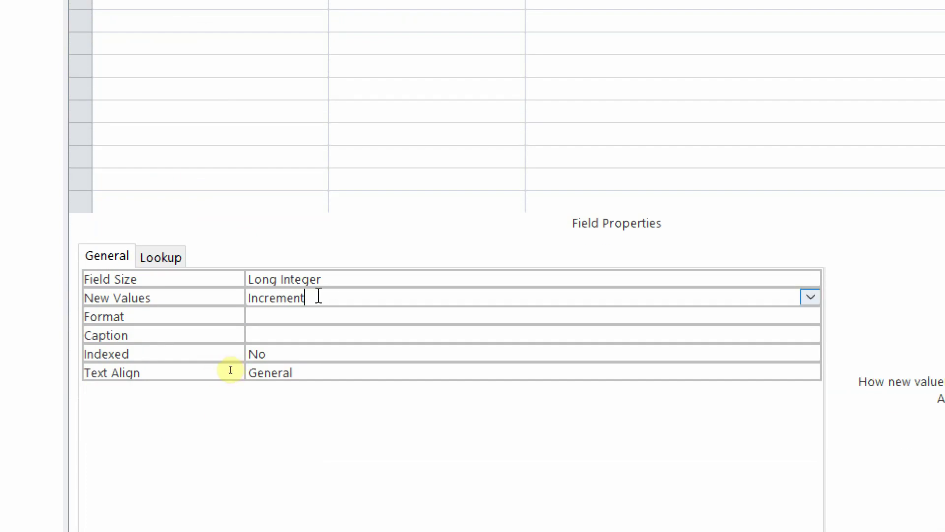
{"action": "left_click", "coordinate": [811, 297]}
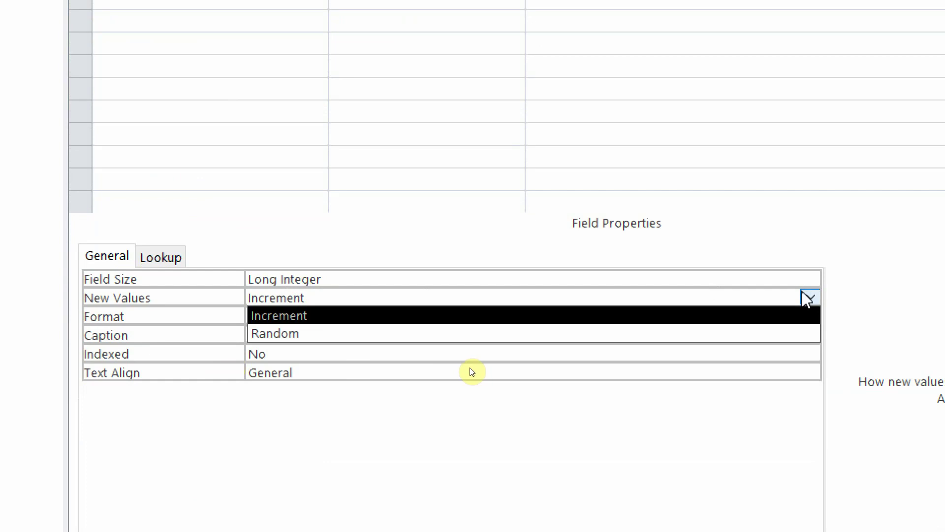
{"action": "left_click", "coordinate": [305, 318]}
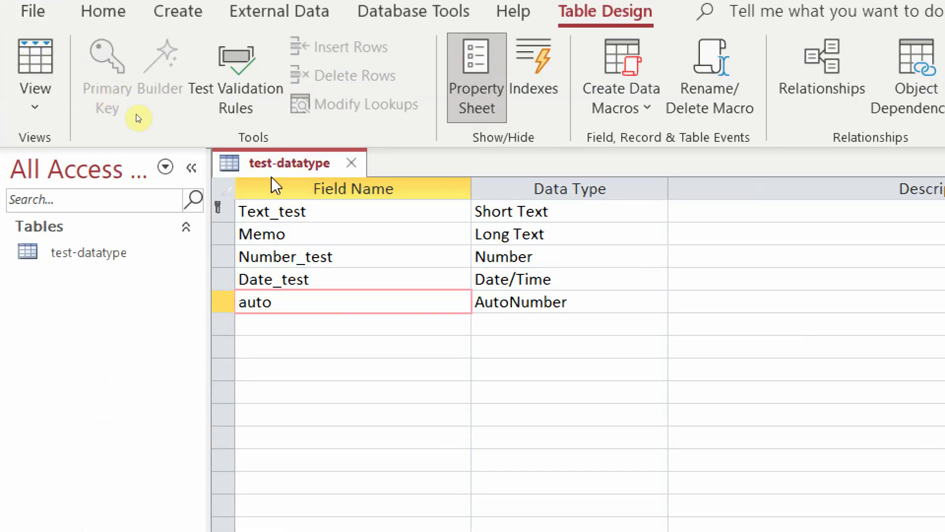
- Save the test-datatype table design and show the table in Datasheet View
{"action": "right_click", "coordinate": [271, 163]}
{"action": "left_click", "coordinate": [319, 183]}
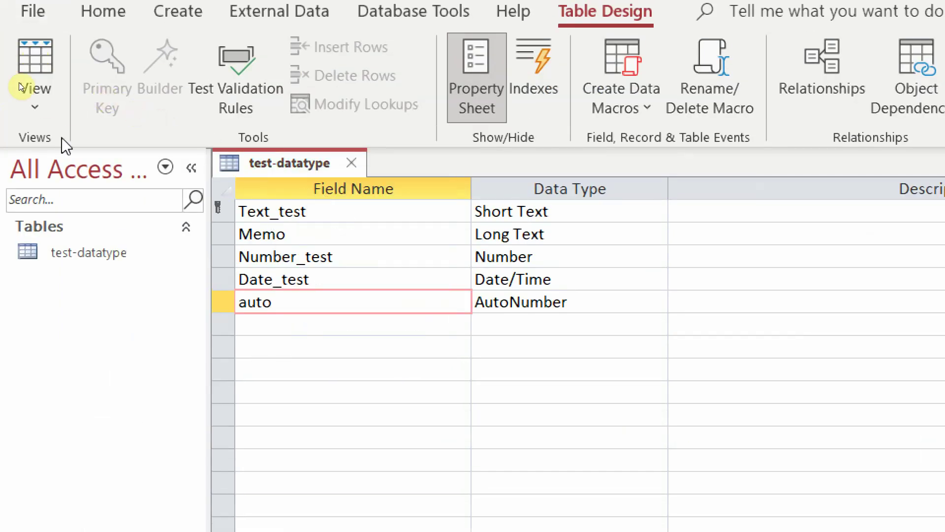
{"action": "left_click", "coordinate": [19, 54]}
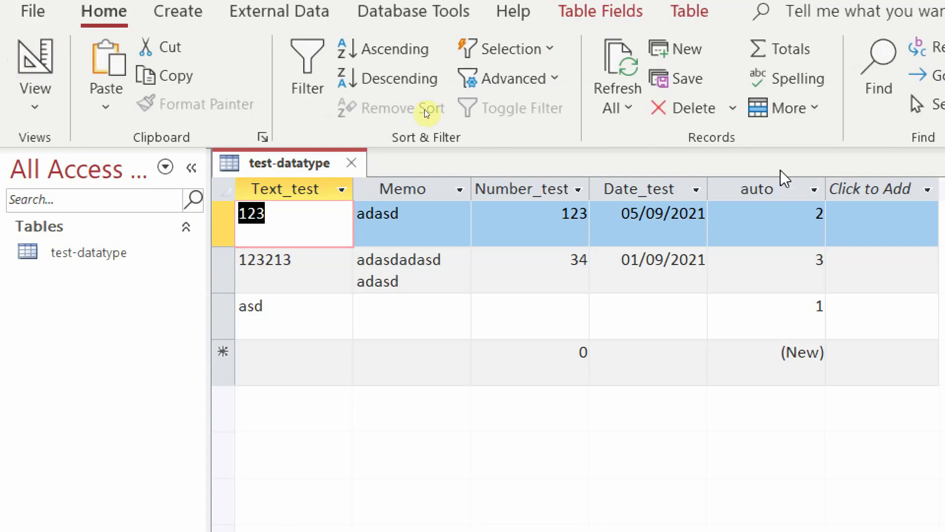
- Examine the auto column's values in each existing record and in the blank new record
{"action": "left_click", "coordinate": [649, 227]}
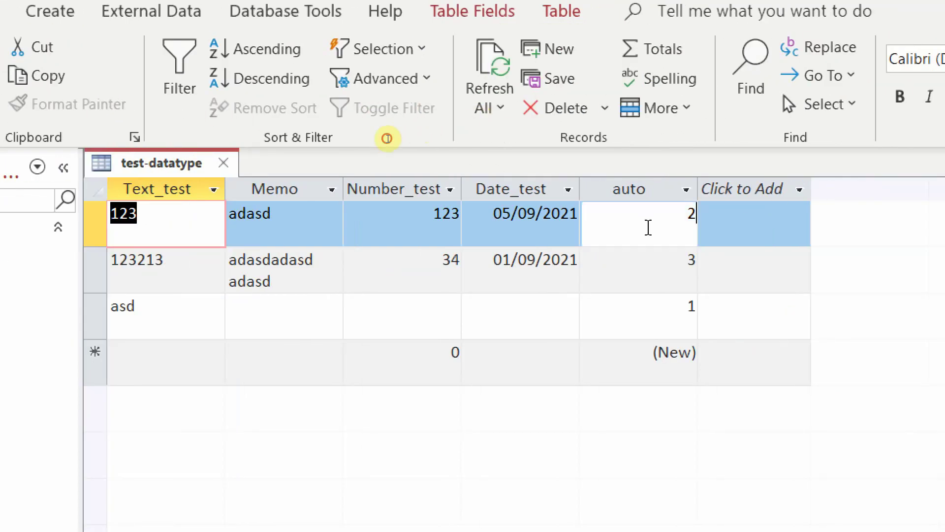
{"action": "left_click", "coordinate": [646, 276]}
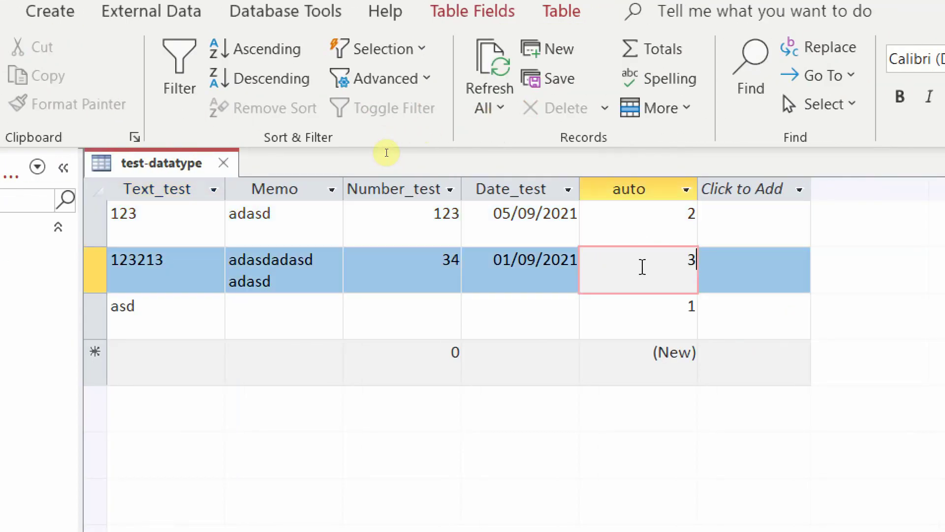
{"action": "left_click", "coordinate": [657, 224]}
{"action": "left_click", "coordinate": [657, 269]}
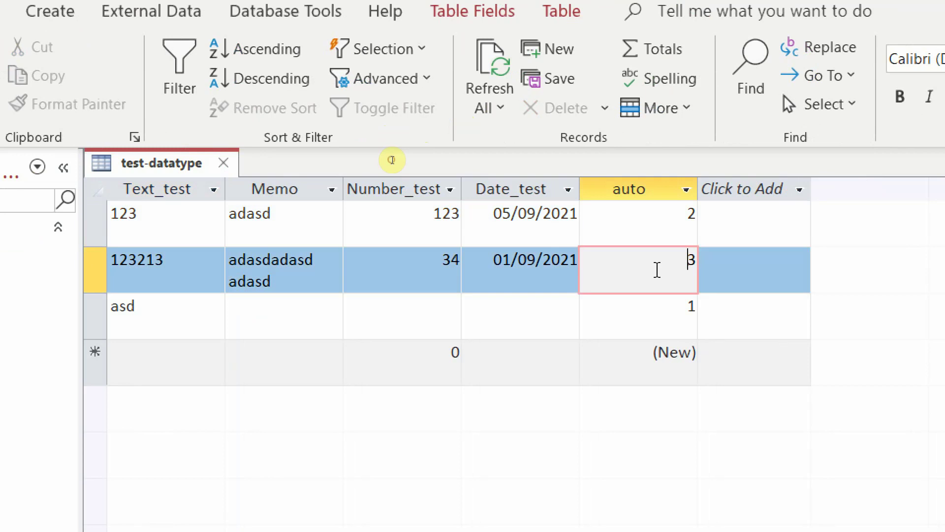
{"action": "left_click", "coordinate": [652, 320]}
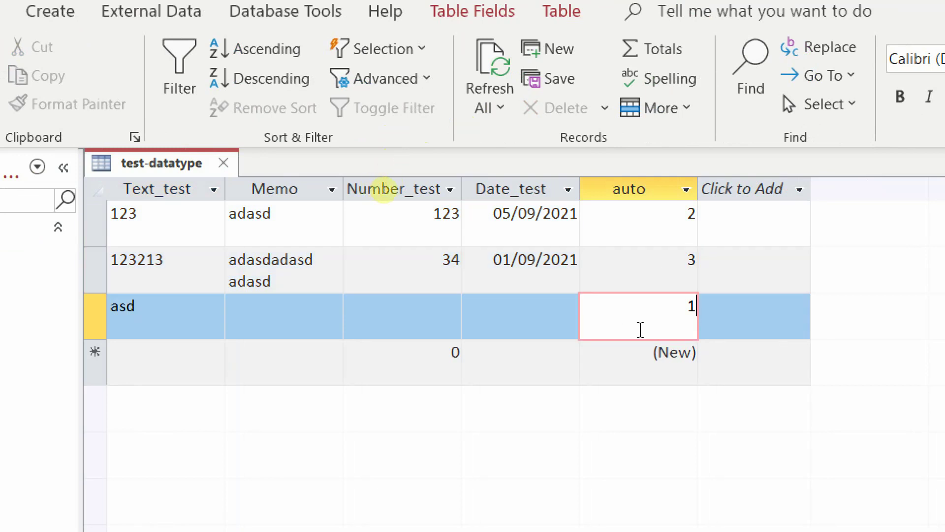
{"action": "left_click", "coordinate": [640, 348]}
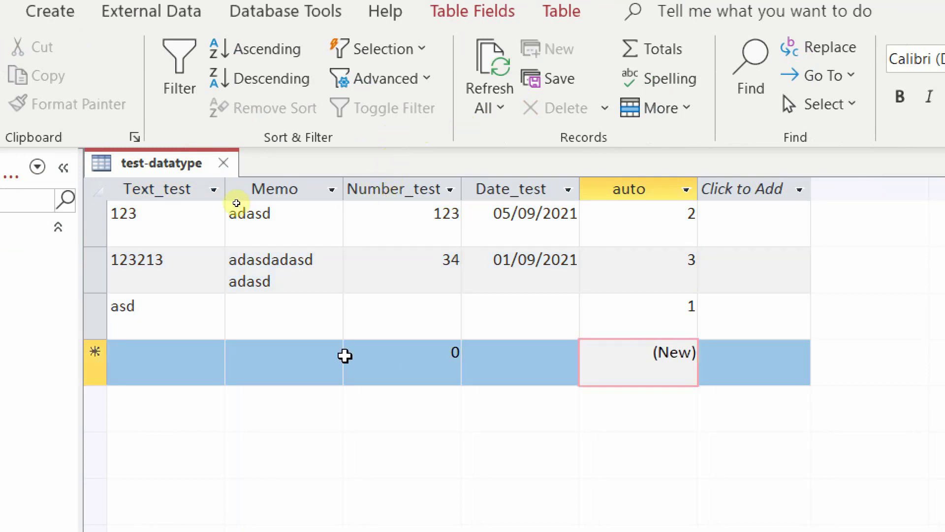
- Try to enter the text sda in the new record's Number_test cell
{"action": "left_click", "coordinate": [428, 355]}
{"action": "type", "text": "sda"}
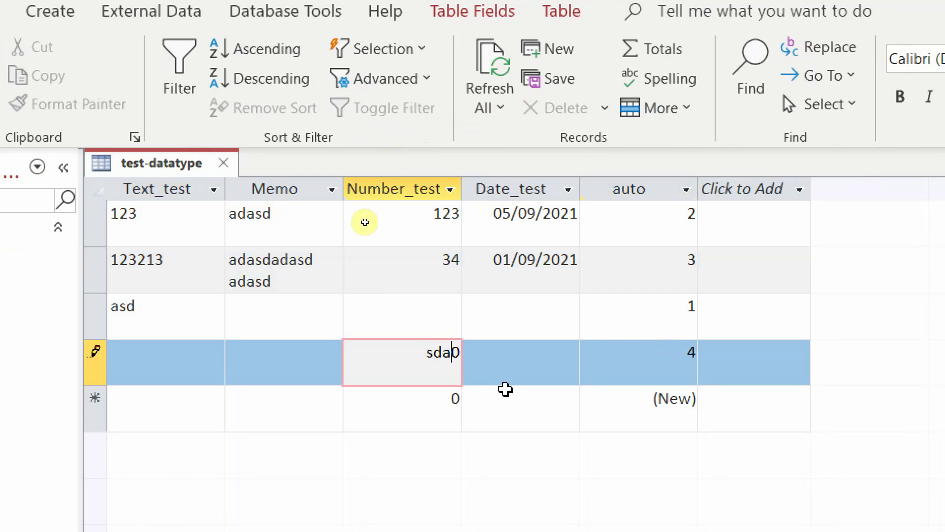
{"action": "key", "text": "Return"}
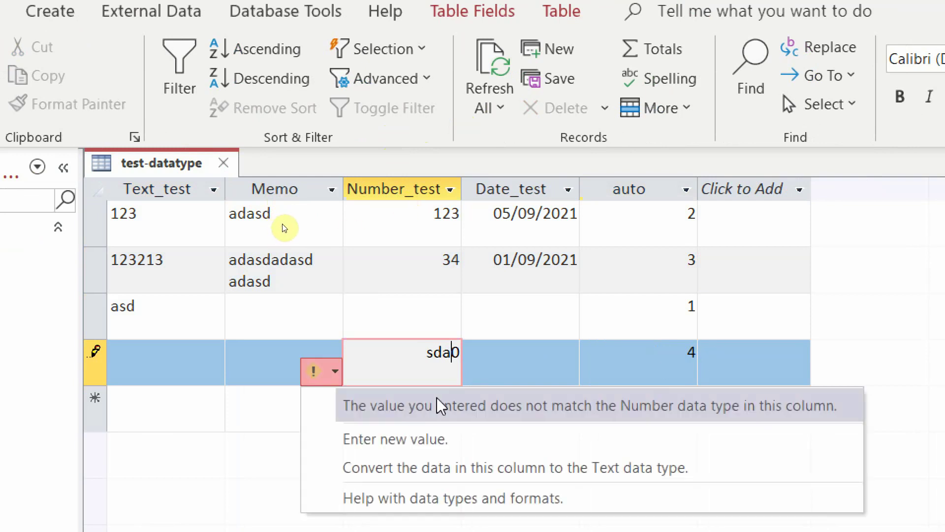
{"action": "key", "text": "Up"}
{"action": "key", "text": "Up"}
{"action": "key", "text": "Up"}
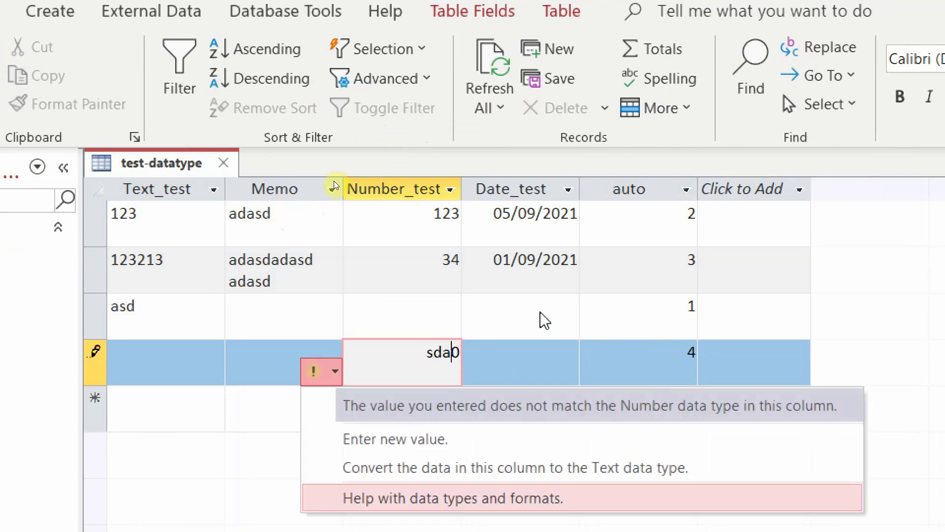
{"action": "key", "text": "Return"}
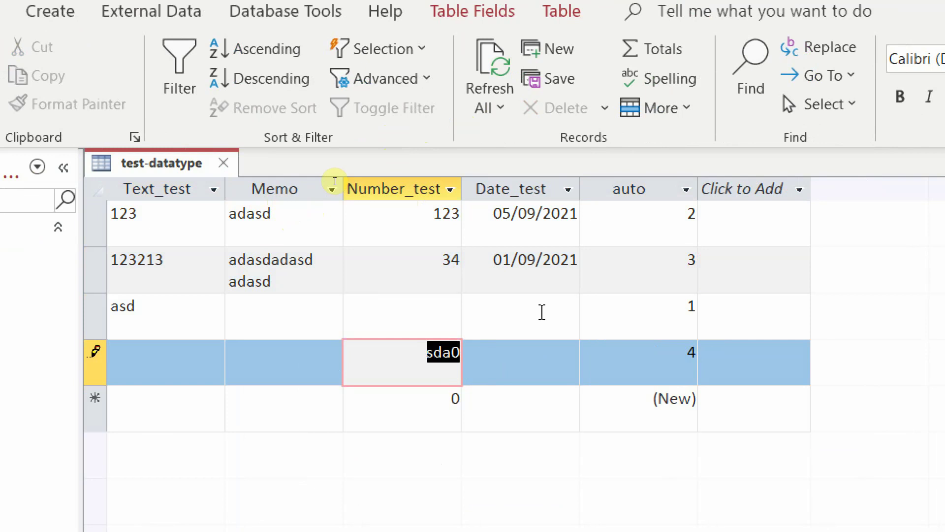
- Complete the fourth record with 12323 in Number_test and asdasd in the required Text_test field
{"action": "type", "text": "12323"}
{"action": "left_click", "coordinate": [166, 364]}
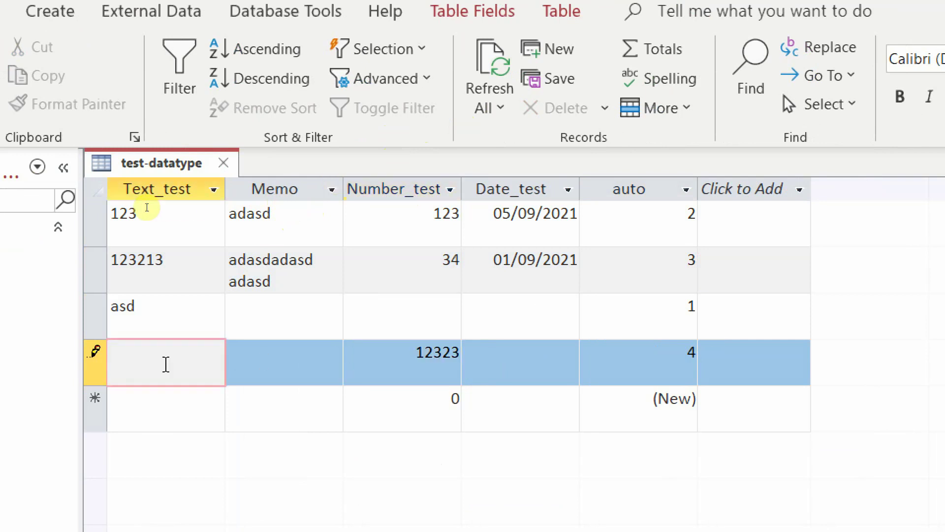
{"action": "left_click", "coordinate": [164, 409]}
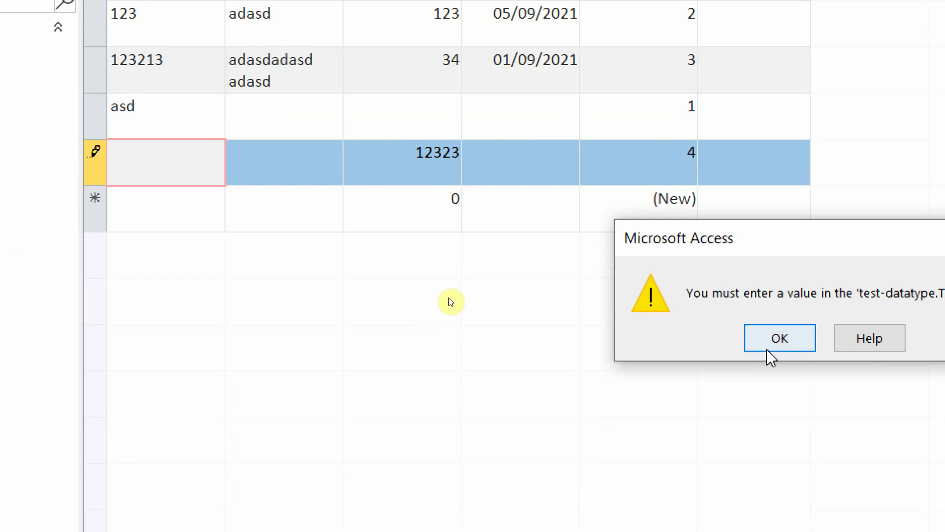
{"action": "left_click", "coordinate": [768, 344]}
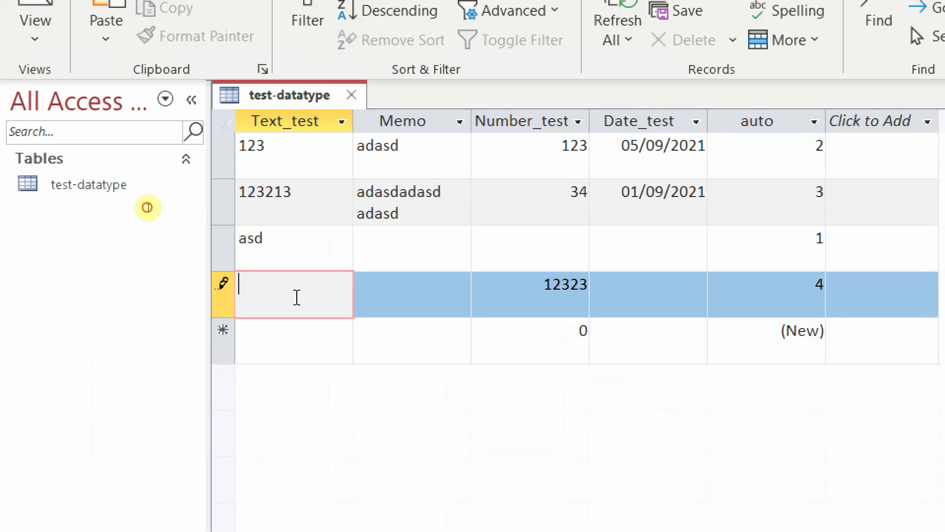
{"action": "type", "text": "asdasd"}
- Try to add a new record whose Text_test value is asd, duplicating an existing entry
{"action": "left_click", "coordinate": [296, 331]}
{"action": "type", "text": "asd"}
{"action": "left_click", "coordinate": [297, 386]}
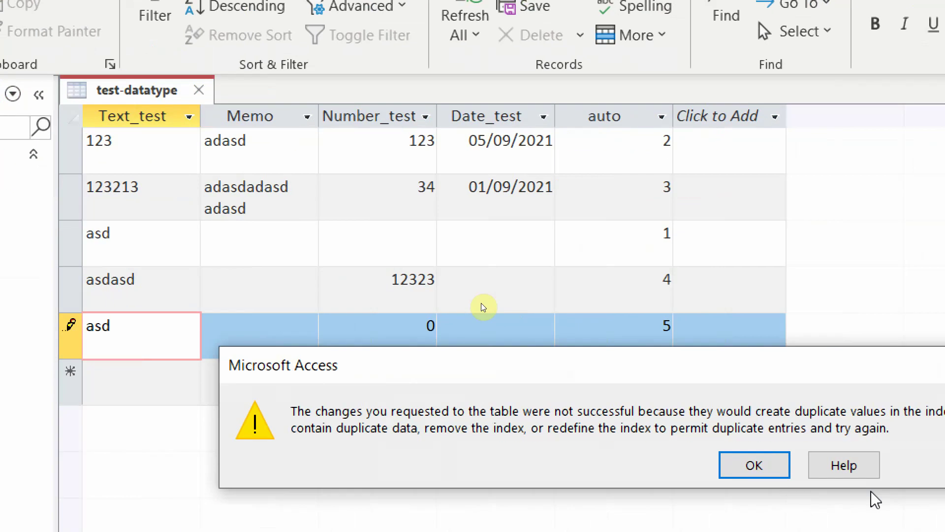
{"action": "key", "text": "Return"}
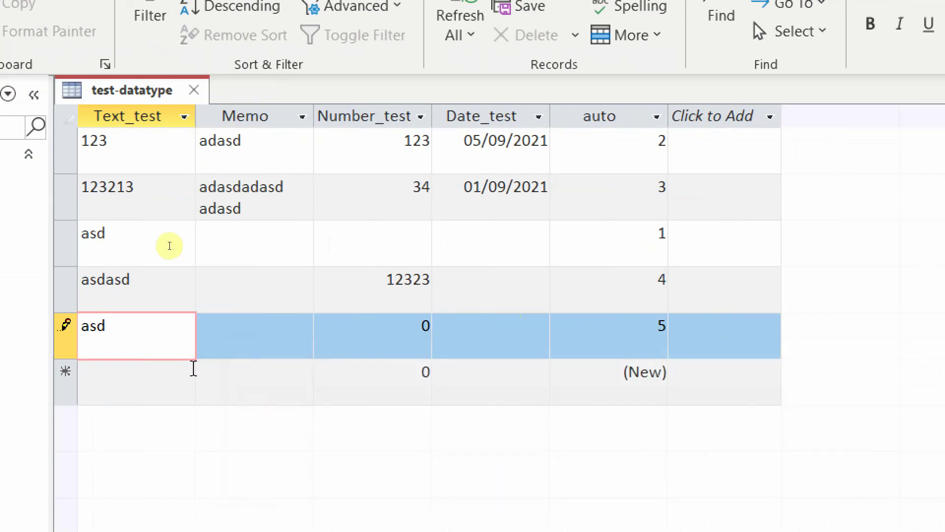
- Try to leave the duplicate asd record, and enter sad in its Memo field
{"action": "left_click", "coordinate": [263, 343]}
{"action": "left_click", "coordinate": [158, 397]}
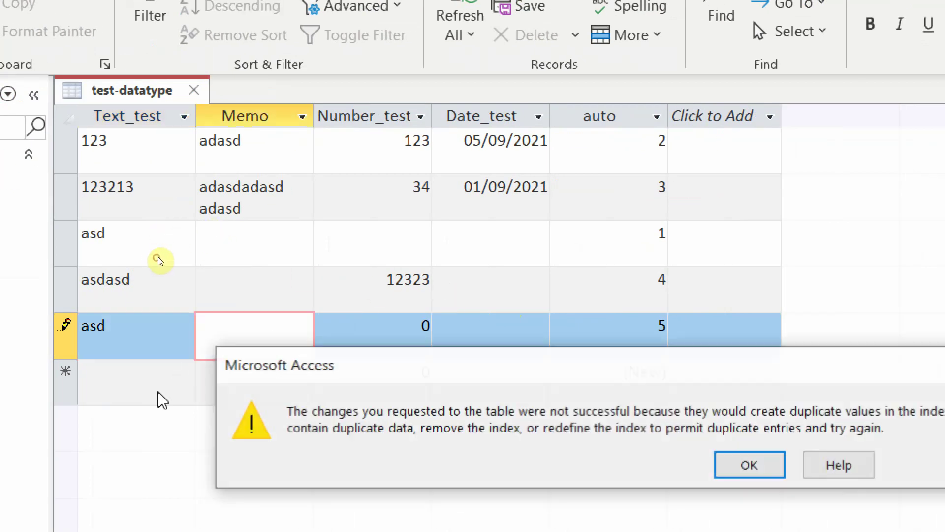
{"action": "left_click", "coordinate": [746, 470]}
{"action": "type", "text": "sad"}
{"action": "key", "text": "Tab"}
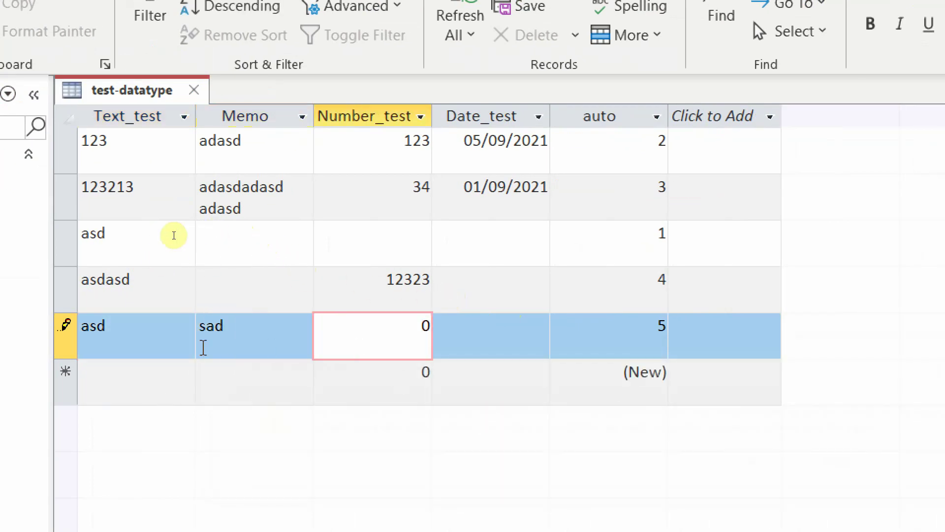
- Change the duplicate record's Text_test value to asd1 and save the record
{"action": "left_click", "coordinate": [140, 339]}
{"action": "left_click", "coordinate": [143, 178]}
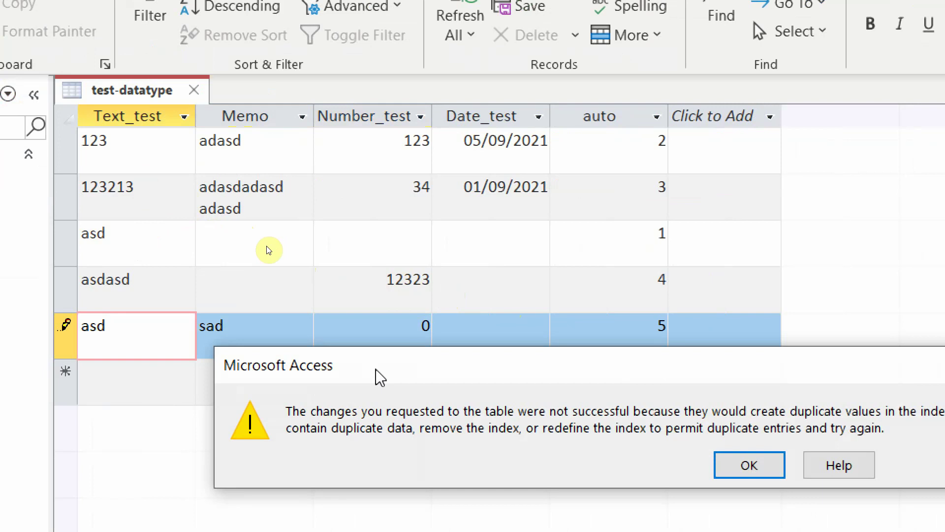
{"action": "left_click_drag", "start_coordinate": [380, 378], "coordinate": [431, 181]}
{"action": "left_click_drag", "start_coordinate": [294, 150], "coordinate": [284, 193]}
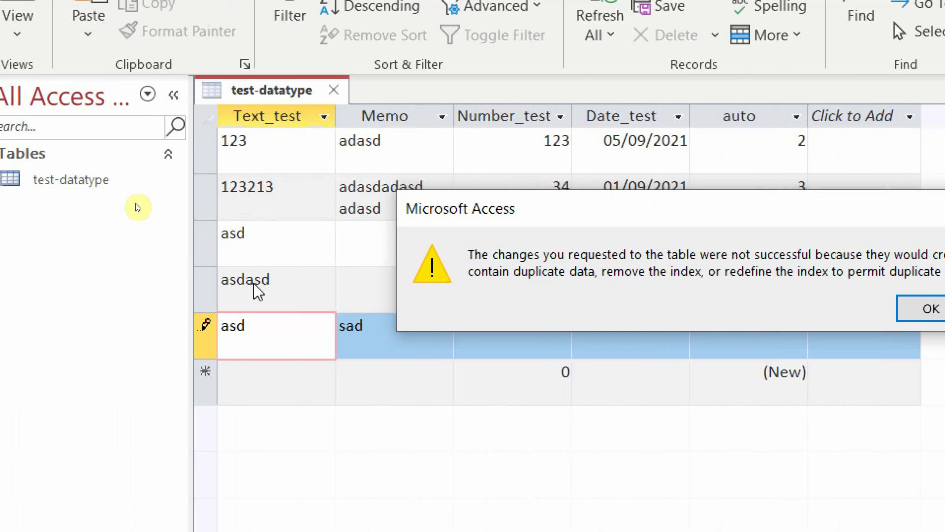
{"action": "left_click", "coordinate": [852, 308]}
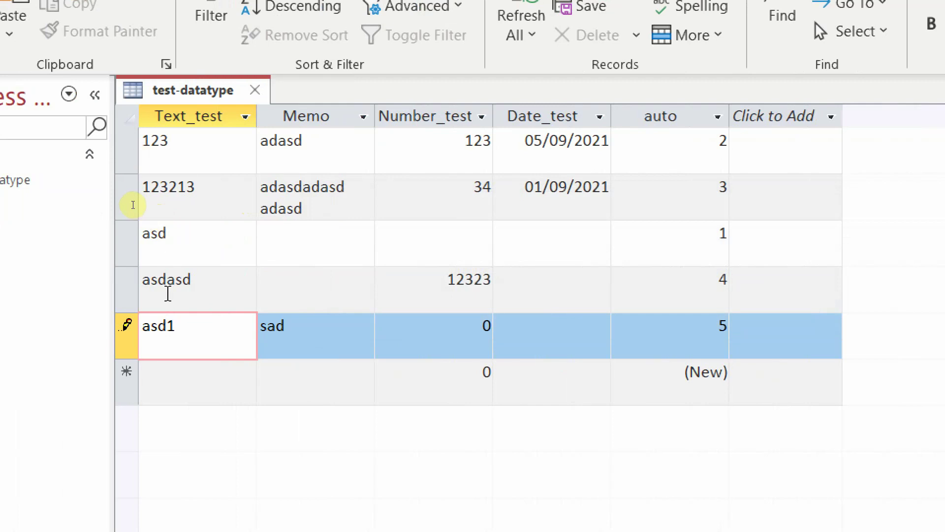
{"action": "left_click", "coordinate": [177, 247]}
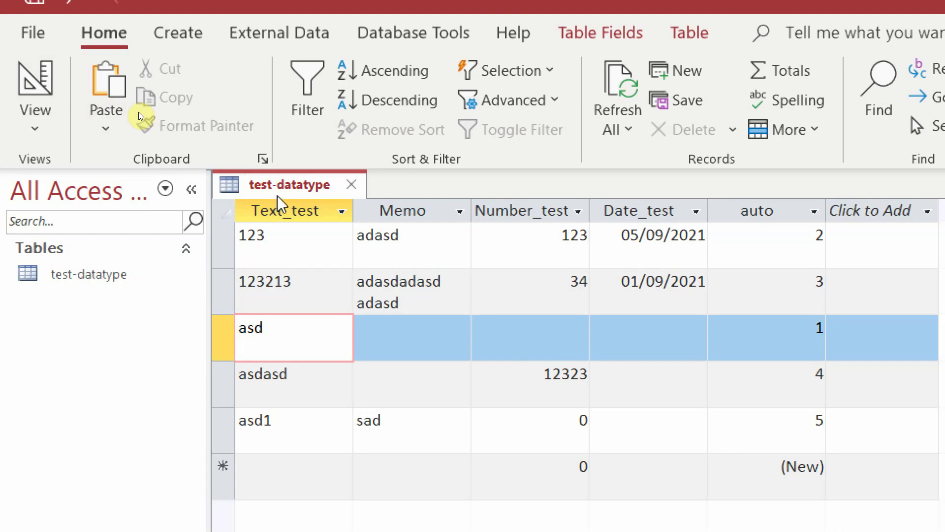
{"action": "left_click", "coordinate": [25, 116]}
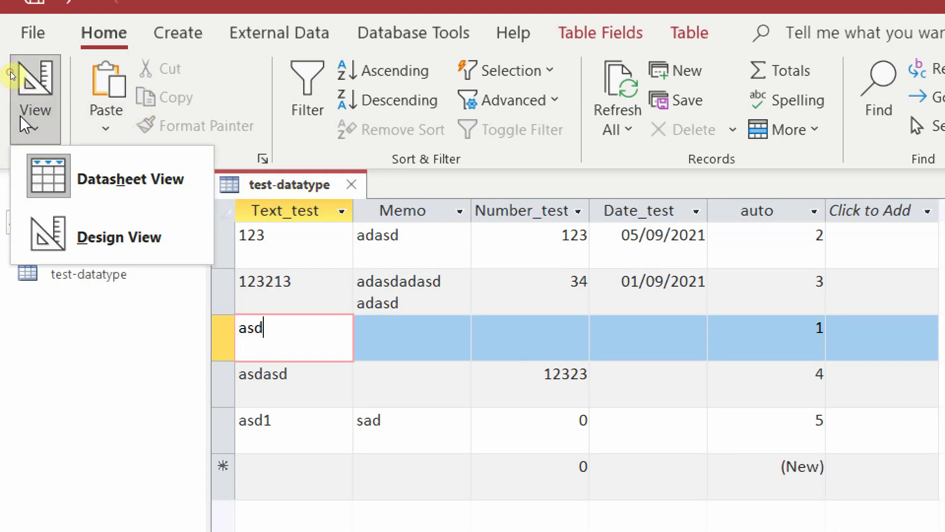
{"action": "left_click", "coordinate": [203, 181]}
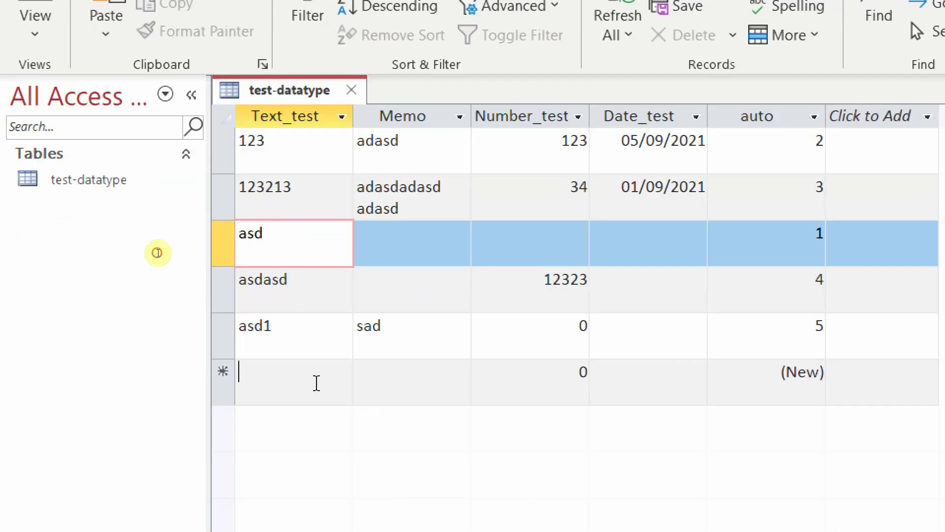
- Add two new records with the Text_test values asddd and asdasdasd
{"action": "left_click", "coordinate": [317, 478]}
{"action": "type", "text": "asd"}
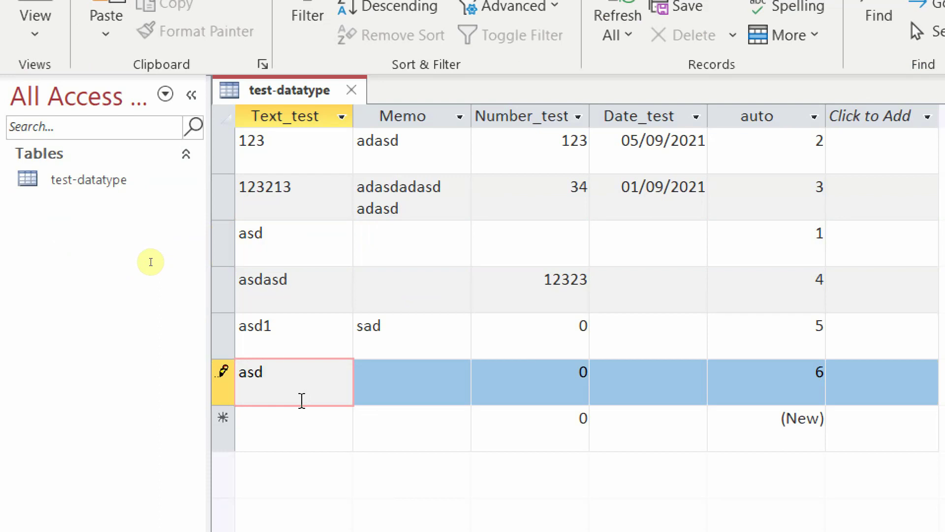
{"action": "type", "text": "asdasd"}
{"action": "left_click", "coordinate": [310, 416]}
{"action": "type", "text": "asdasdasd"}
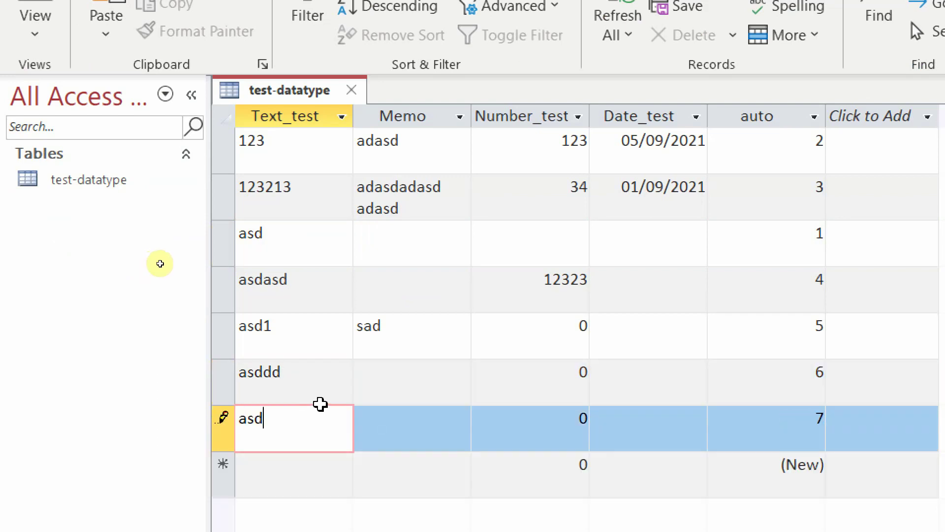
{"action": "left_click", "coordinate": [398, 415]}
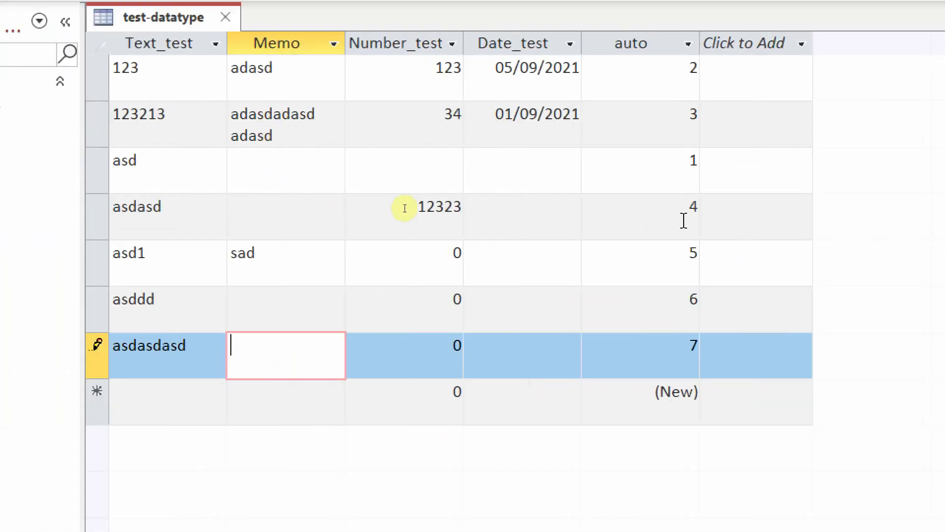
- Delete the record whose Text_test value is asd from the test-datatype table
{"action": "left_click", "coordinate": [654, 168]}
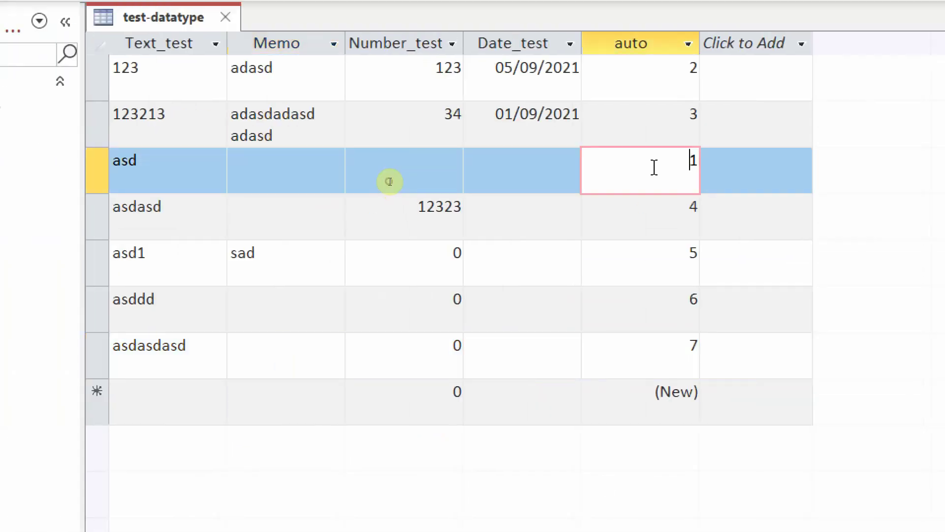
{"action": "left_click", "coordinate": [659, 215]}
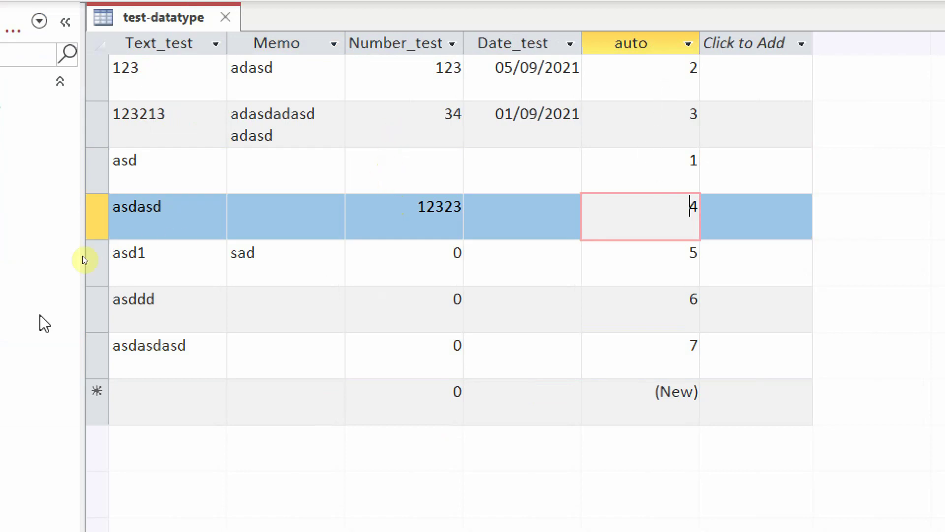
{"action": "left_click_drag", "start_coordinate": [102, 352], "coordinate": [93, 177]}
{"action": "right_click", "coordinate": [96, 172]}
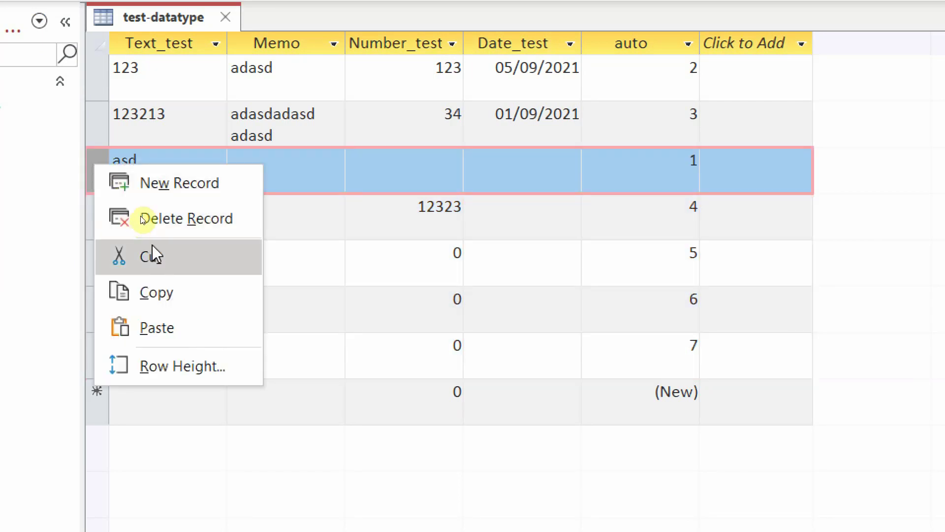
{"action": "left_click", "coordinate": [158, 223]}
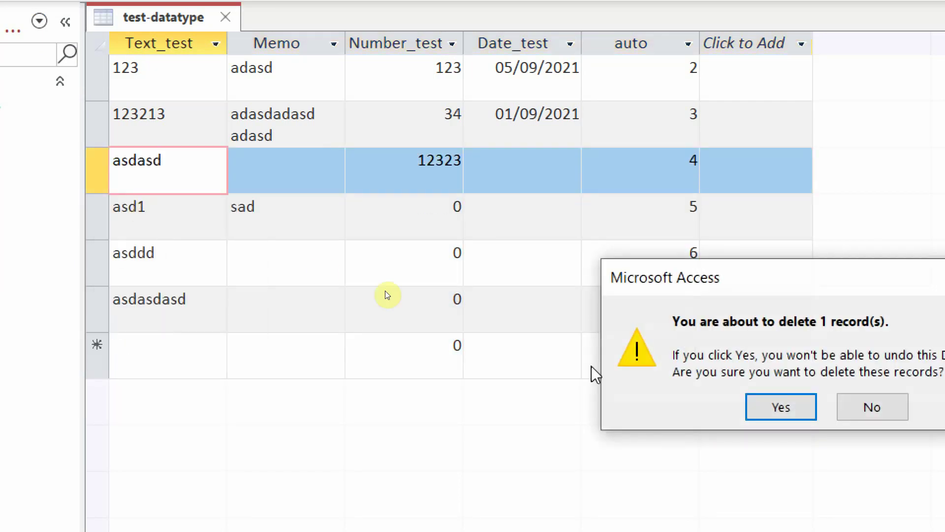
{"action": "left_click", "coordinate": [758, 409]}
{"action": "left_click", "coordinate": [437, 274]}
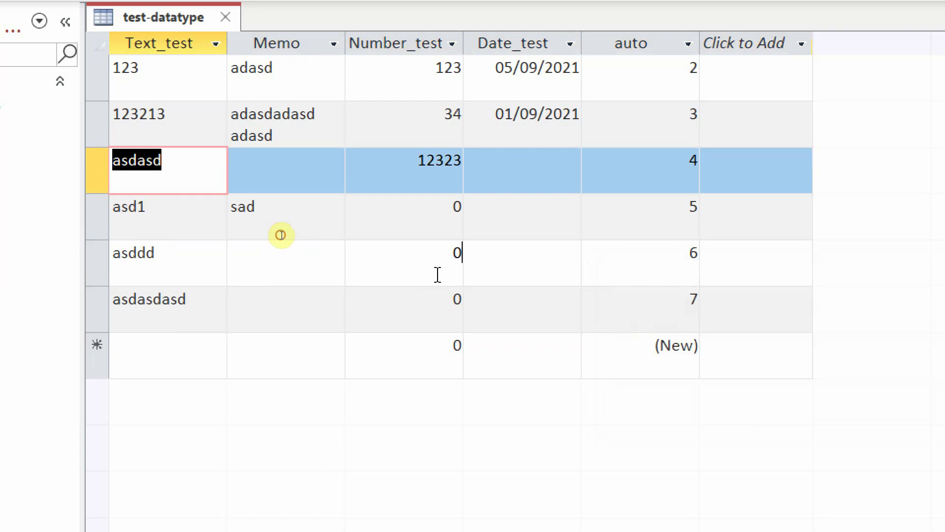
- Delete the last record, whose Text_test value is asdasdasd
{"action": "left_click", "coordinate": [107, 312]}
{"action": "right_click", "coordinate": [106, 312]}
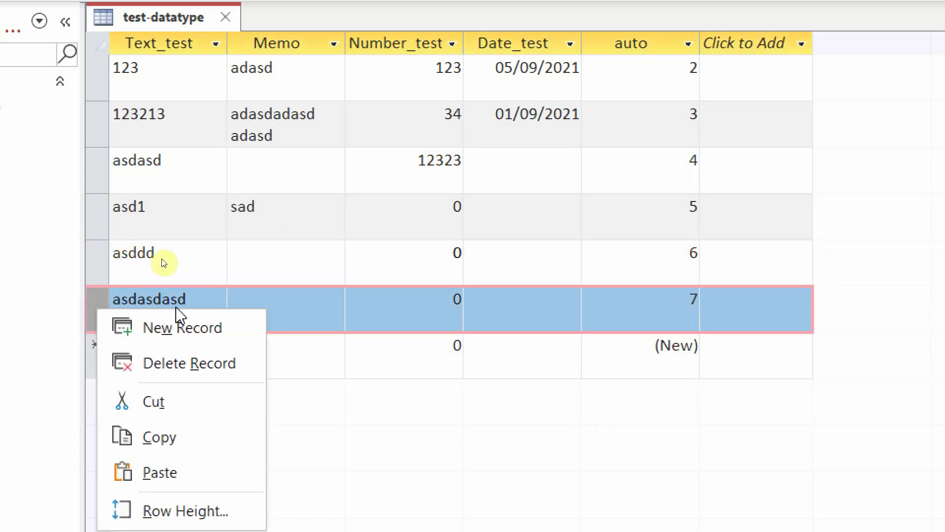
{"action": "left_click", "coordinate": [199, 377]}
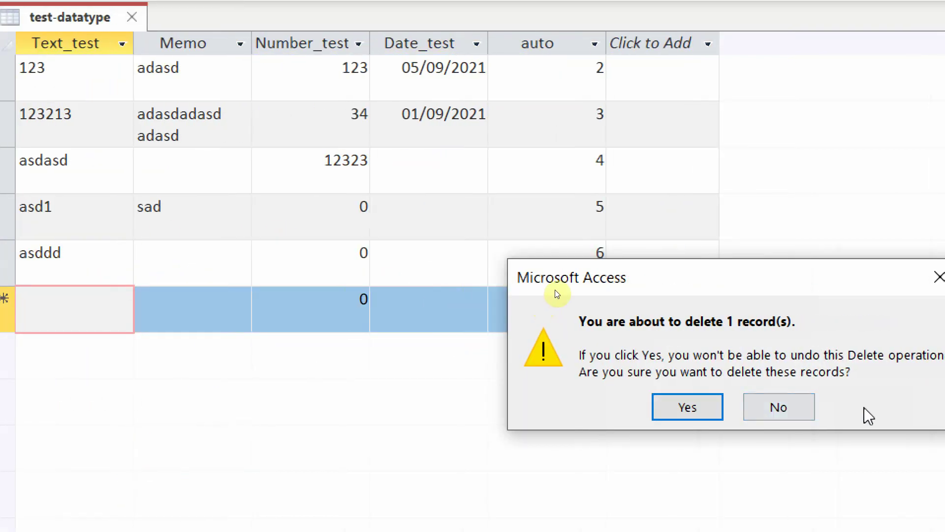
{"action": "left_click_drag", "start_coordinate": [839, 298], "coordinate": [521, 187]}
{"action": "left_click", "coordinate": [373, 315]}
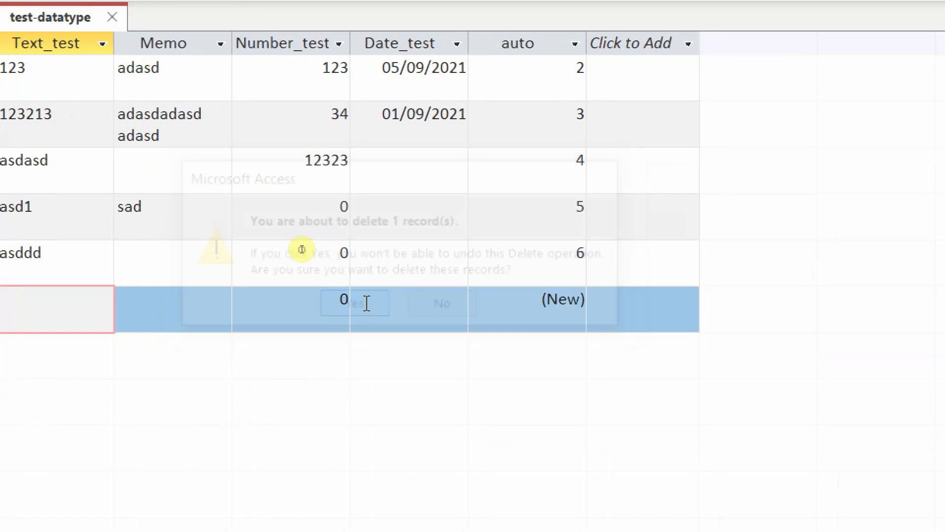
- Delete the record whose Text_test value is asddd
{"action": "left_click", "coordinate": [208, 261]}
{"action": "right_click", "coordinate": [208, 261]}
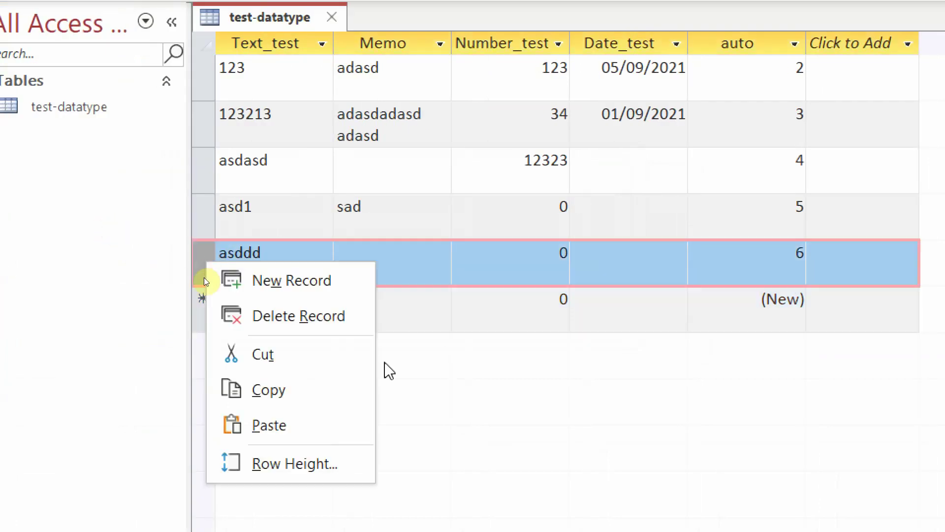
{"action": "left_click", "coordinate": [275, 325]}
{"action": "left_click", "coordinate": [869, 404]}
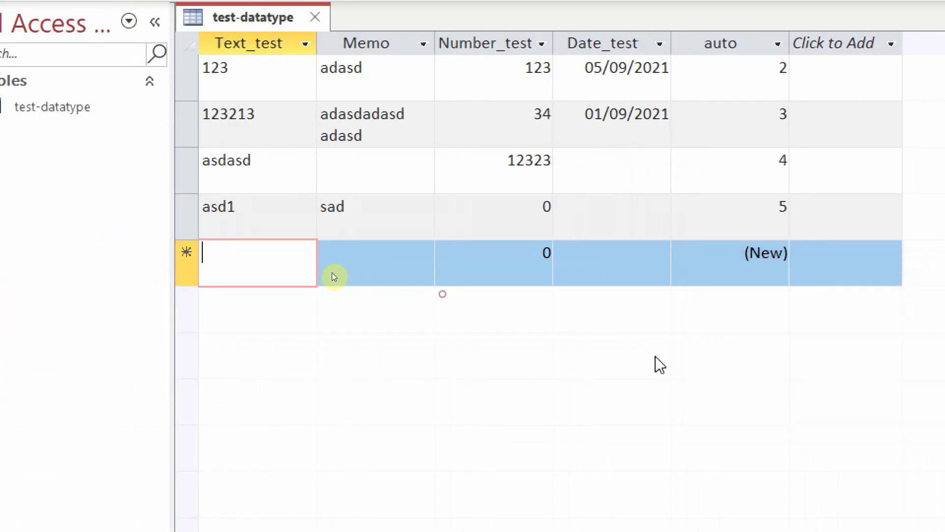
- Delete the record with asd1 in Text_test and sad in Memo
{"action": "left_click", "coordinate": [268, 213]}
{"action": "left_click", "coordinate": [189, 209]}
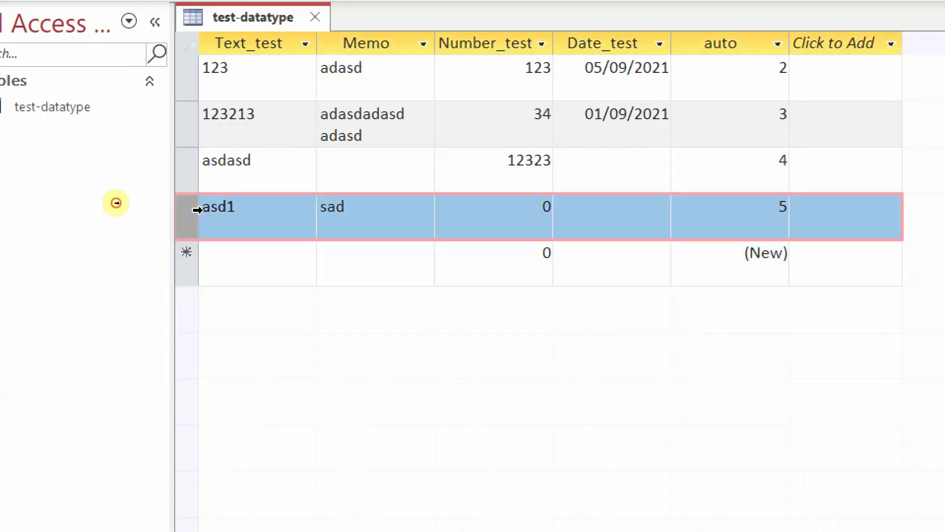
{"action": "right_click", "coordinate": [197, 211]}
{"action": "left_click", "coordinate": [281, 266]}
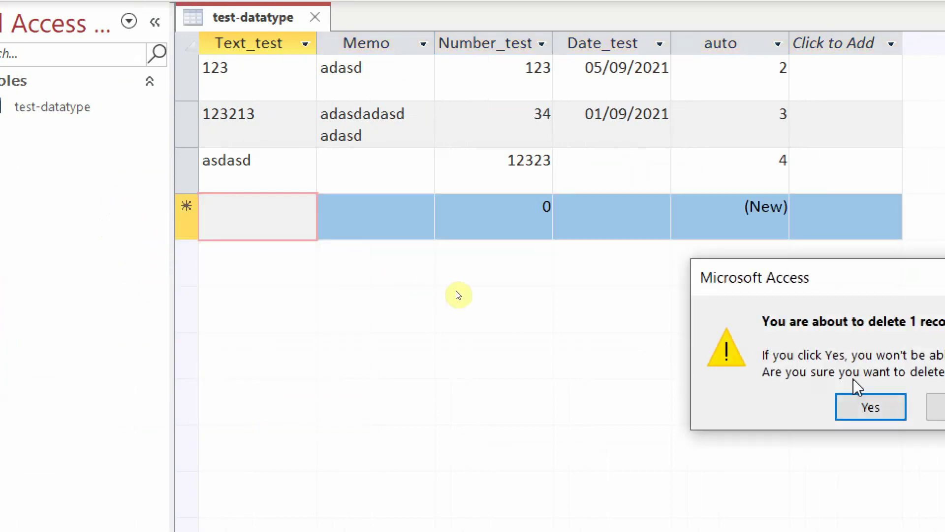
{"action": "left_click", "coordinate": [862, 404]}
- Add two new records with asdd and asdasf in the Text_test field
{"action": "left_click", "coordinate": [354, 163]}
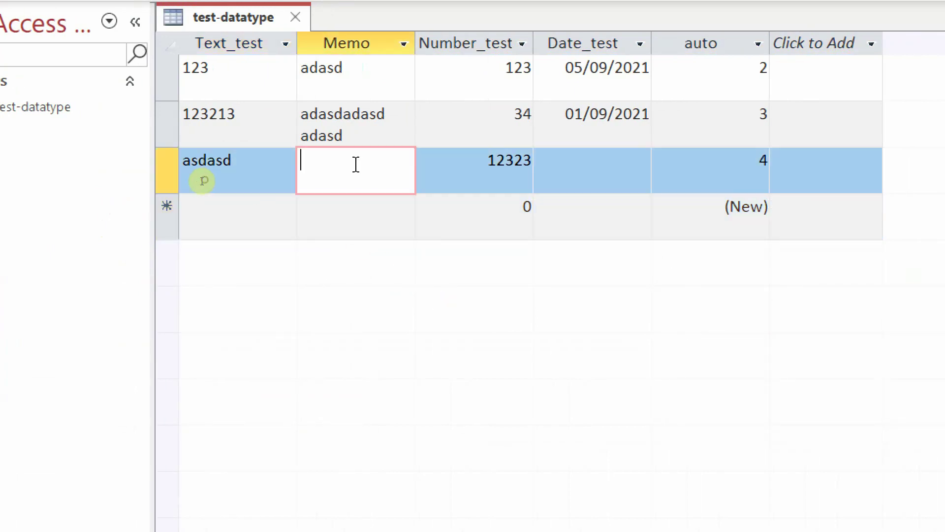
{"action": "left_click", "coordinate": [251, 218]}
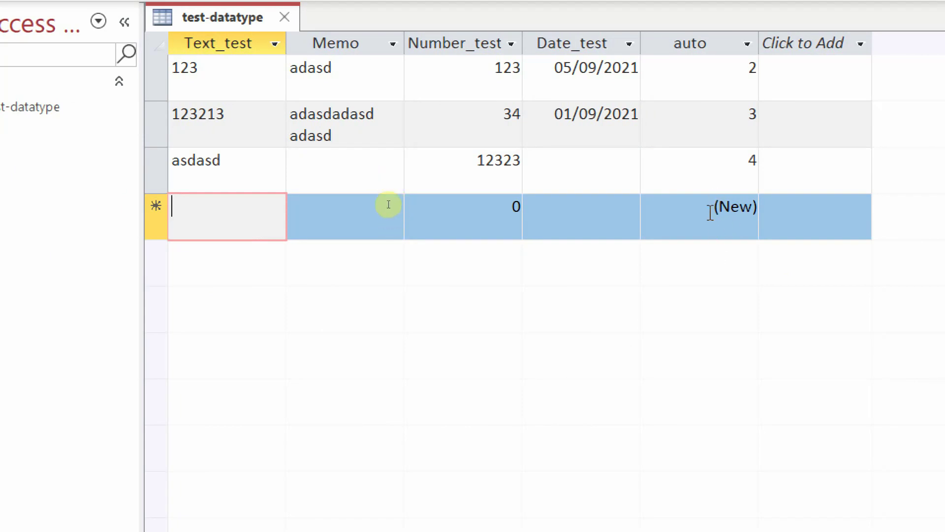
{"action": "type", "text": "asdd"}
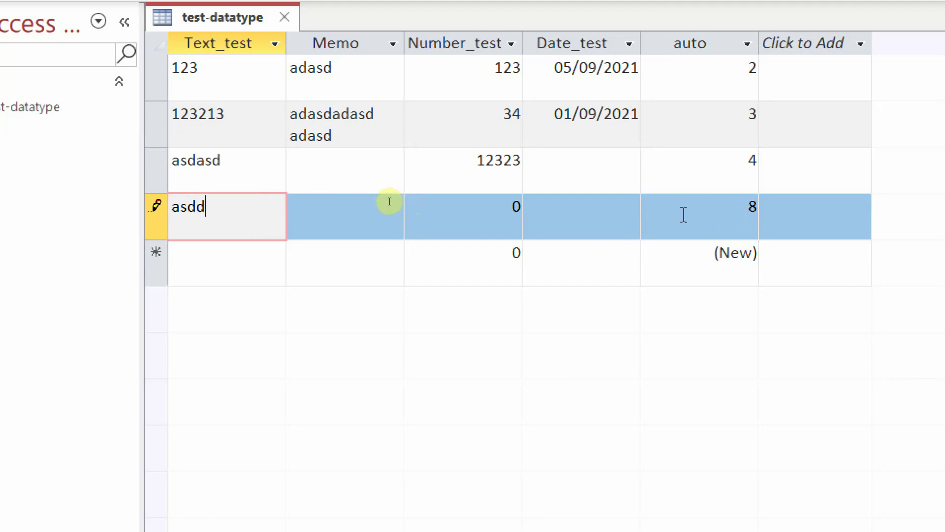
{"action": "type", "text": "asdasf"}
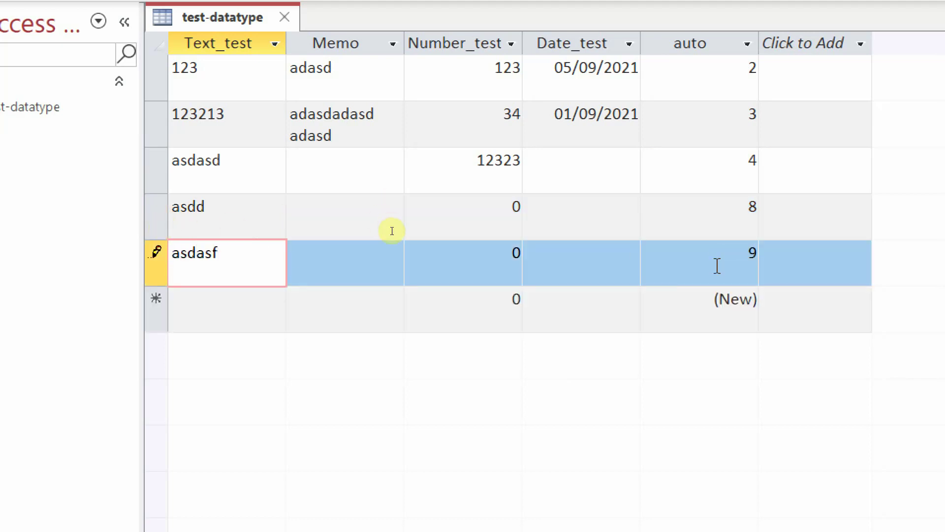
- Examine the auto values assigned to the newly added asdd and asdasf records
{"action": "left_click", "coordinate": [717, 266]}
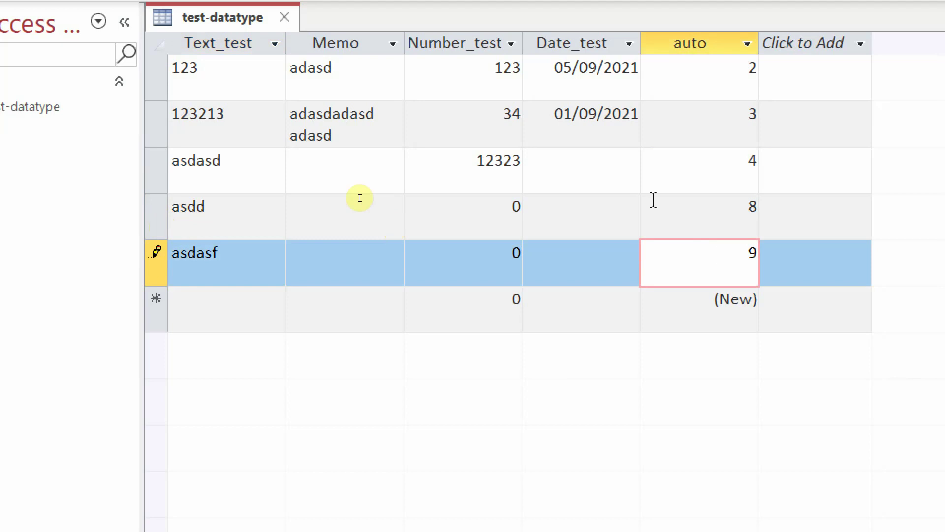
{"action": "left_click", "coordinate": [700, 209]}
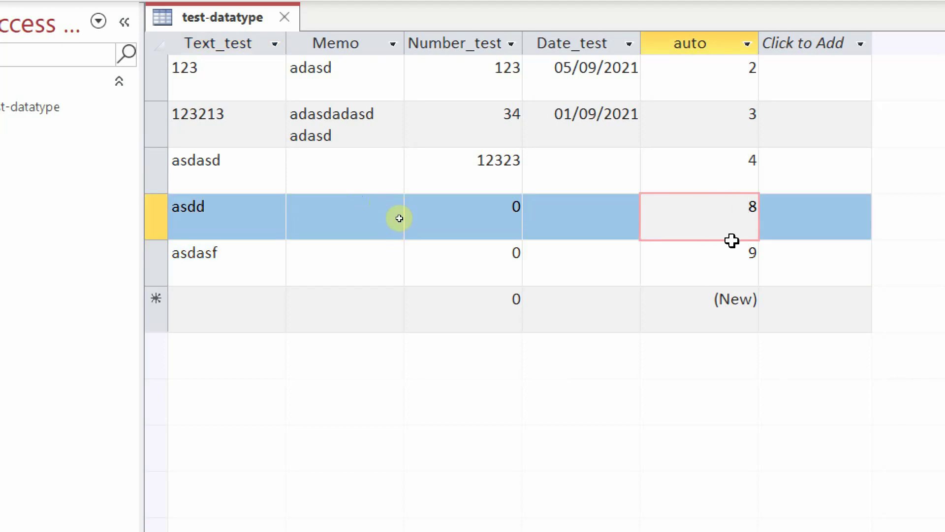
{"action": "left_click_drag", "start_coordinate": [740, 206], "coordinate": [765, 196]}
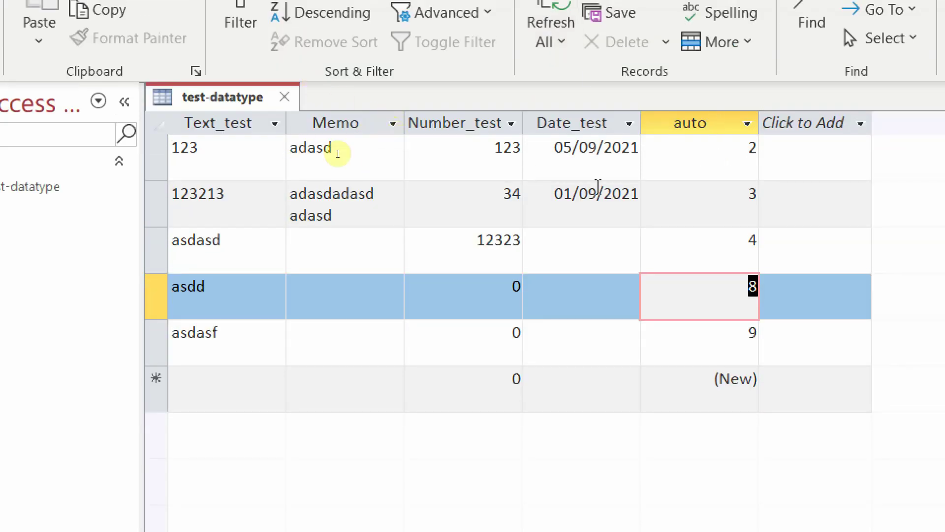
- Delete the record with 123213 in Text_test from the test-datatype table
{"action": "left_click", "coordinate": [688, 199]}
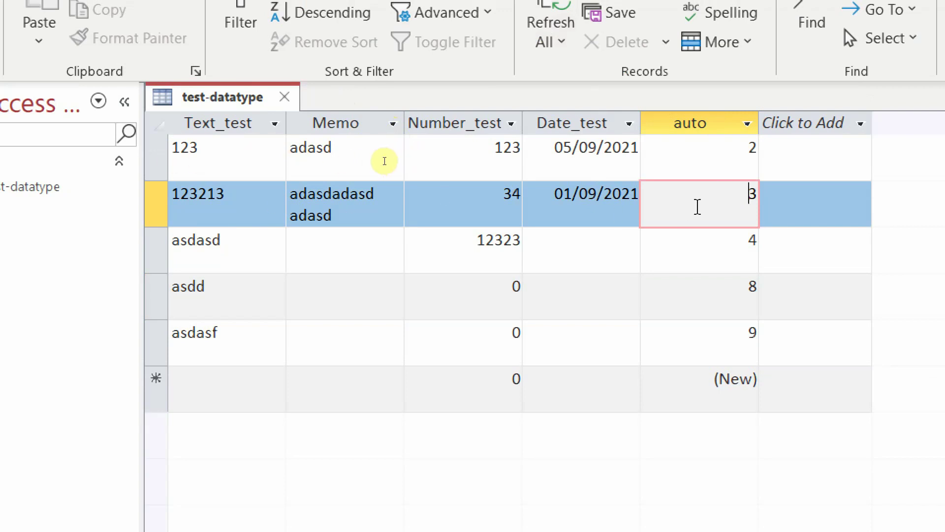
{"action": "key", "text": "shift+space"}
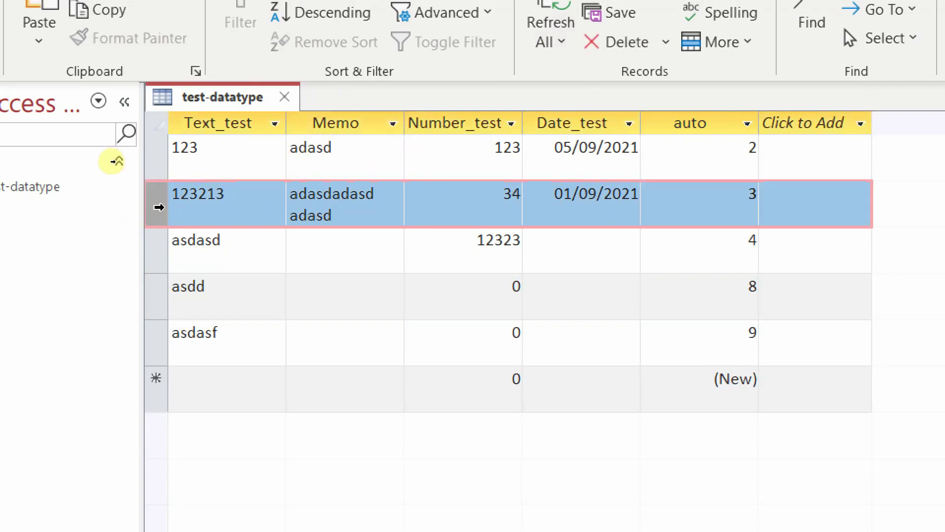
{"action": "right_click", "coordinate": [159, 207]}
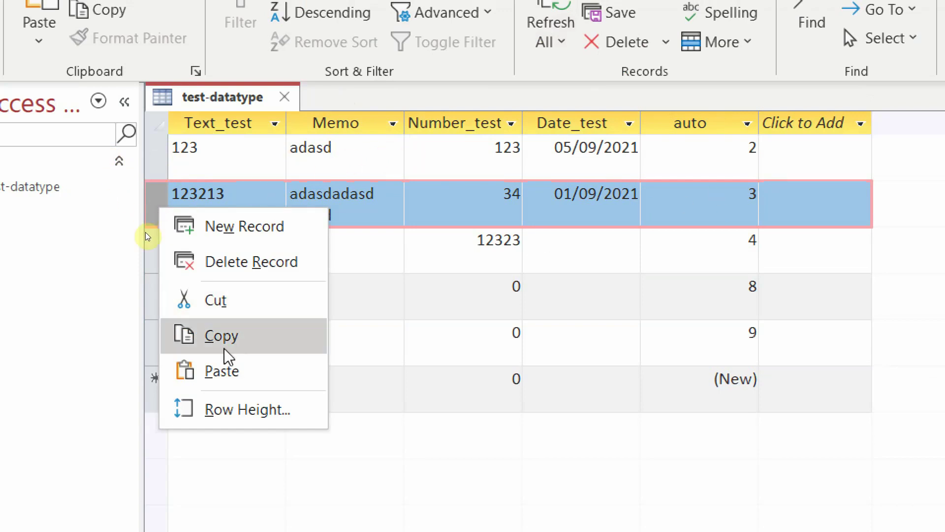
{"action": "left_click", "coordinate": [257, 268]}
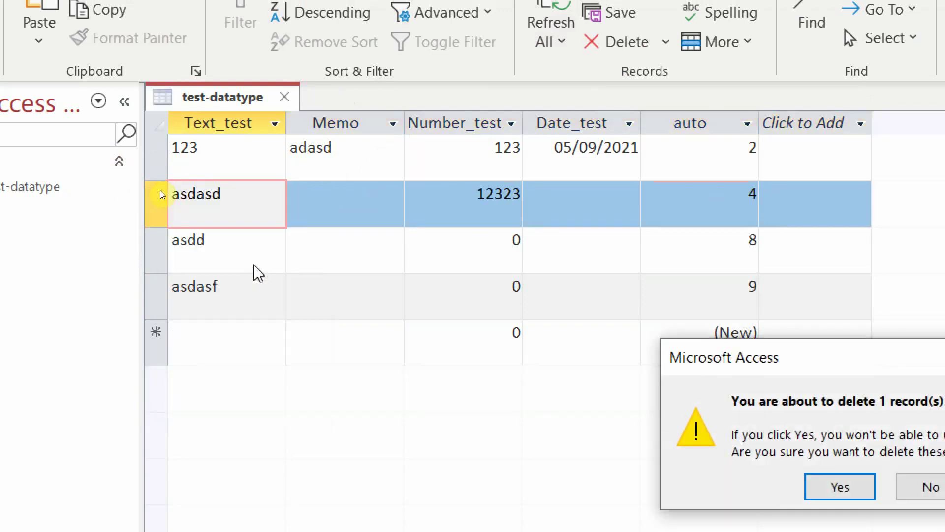
{"action": "left_click", "coordinate": [838, 485]}
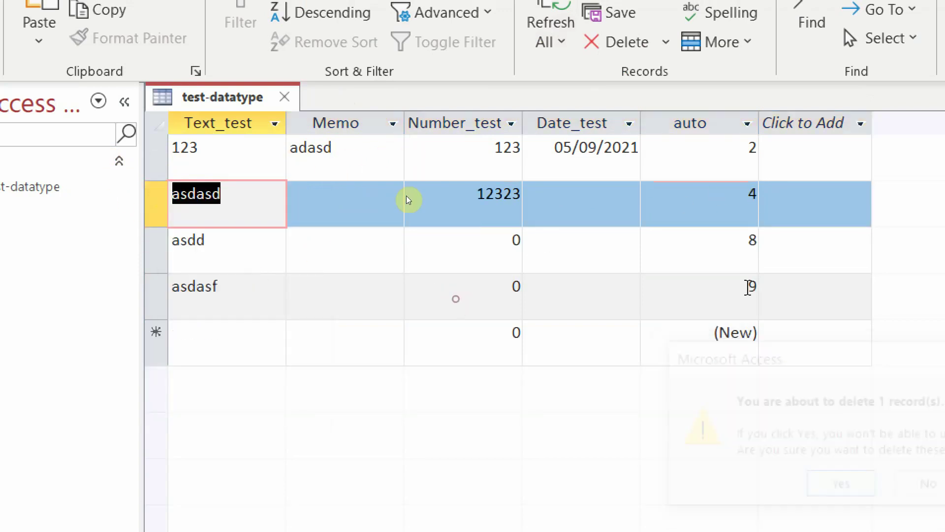
- Add a new record with asd in the Text_test field and save it by moving to another record
{"action": "left_click", "coordinate": [229, 340]}
{"action": "type", "text": "asd"}
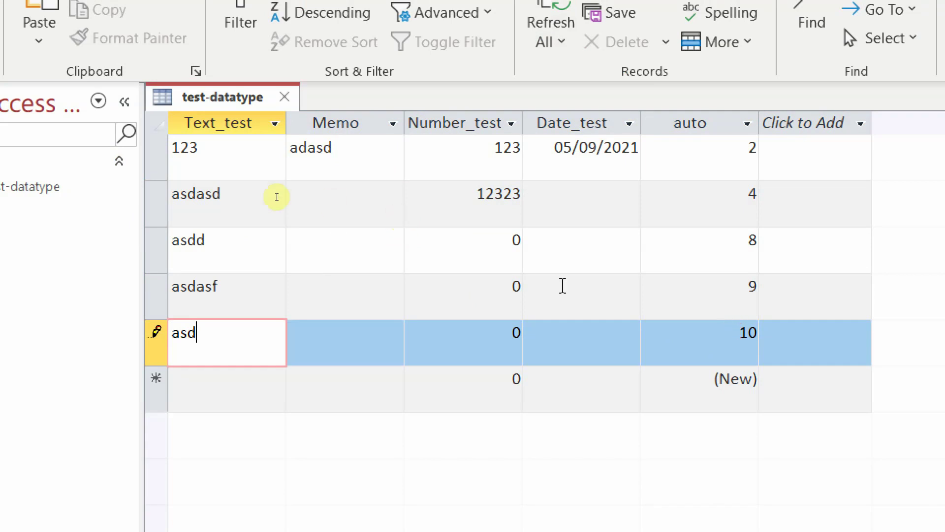
{"action": "left_click", "coordinate": [410, 281]}
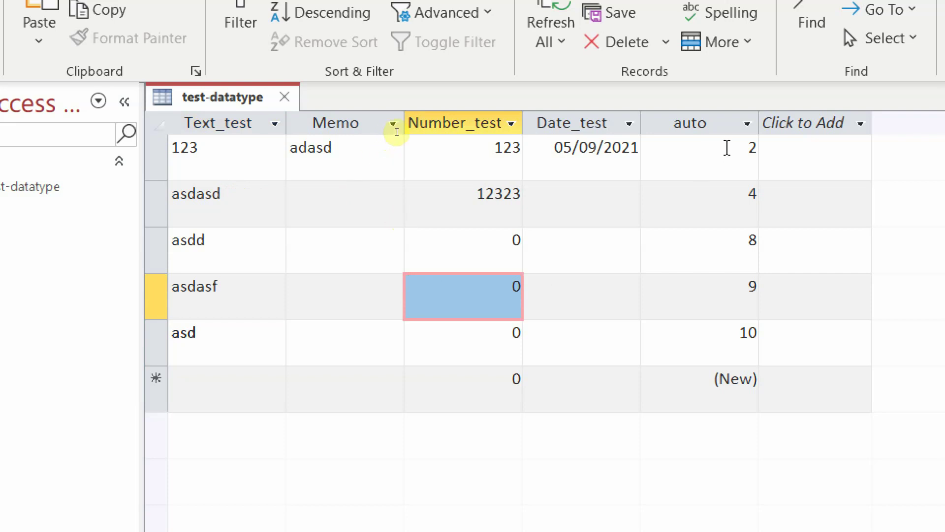
{"action": "key", "text": "shift+End"}
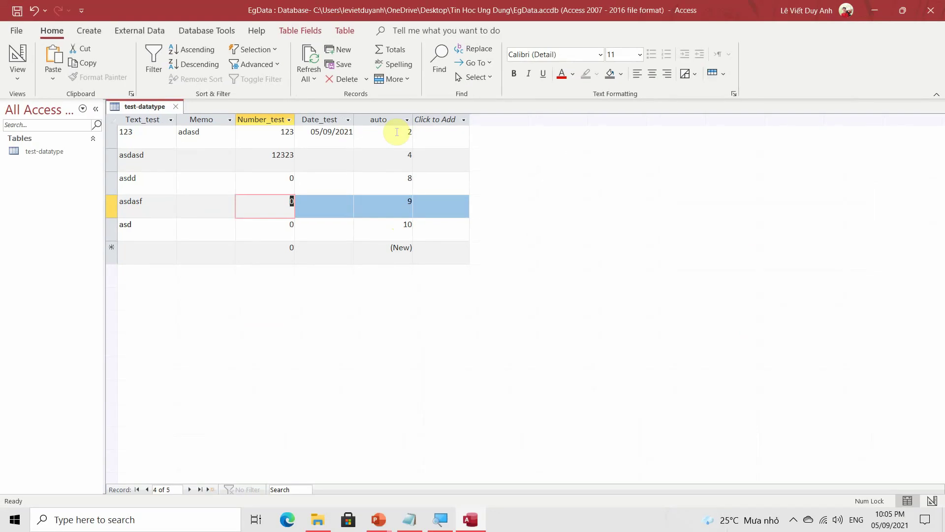
- Switch to the PowerPoint slide show with the Data Type overview table
{"action": "key", "text": "alt+Tab"}
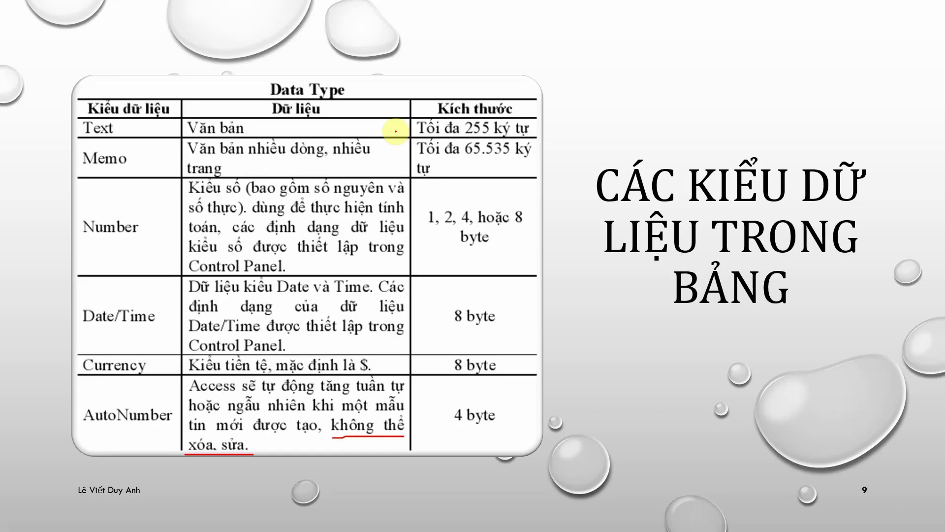